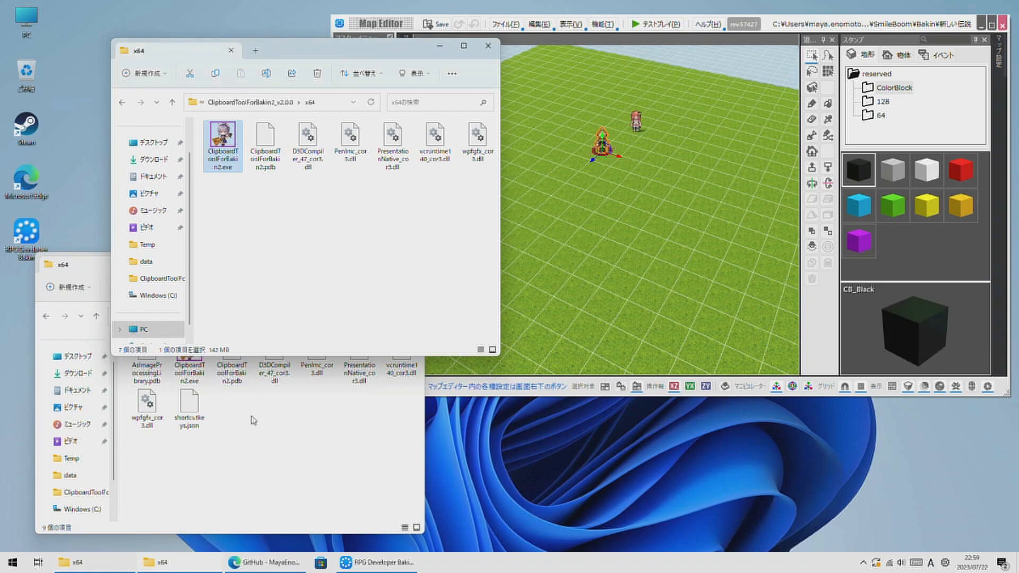
- Launch ClipboardToolForBakin2.exe from the v2.4.0 x64 folder and place its window clear of the v2.0.0 window
click(190, 373)
double_click(190, 373)
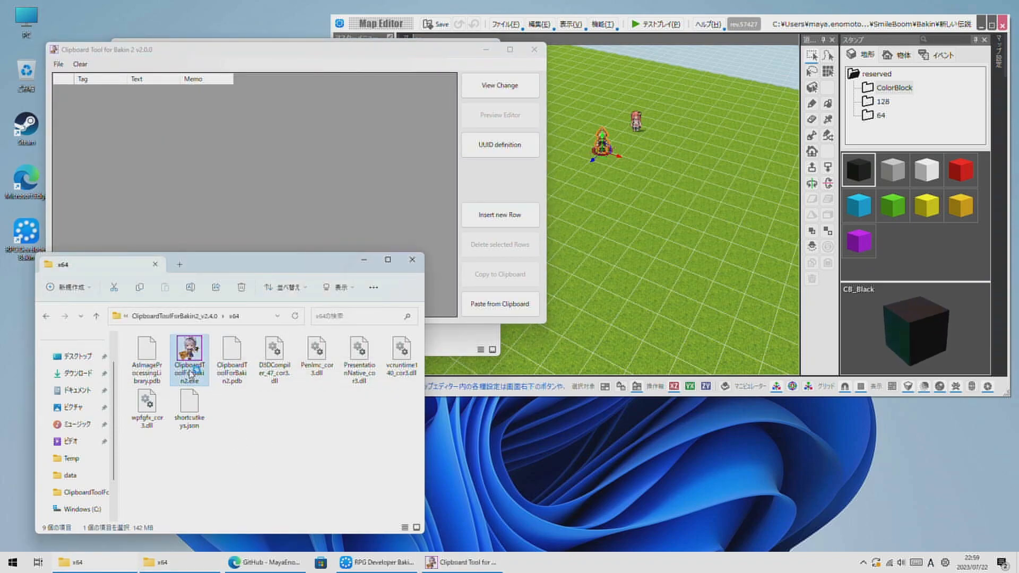
drag(190, 53, 564, 264)
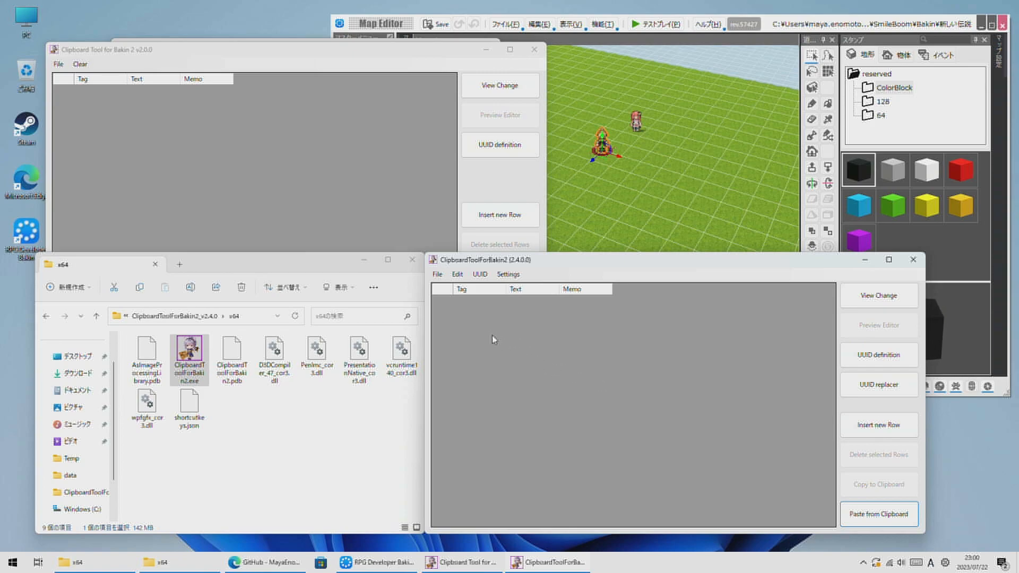
- Look through the v2.4.0 window's menus and review its preview editor shortcut key settings, then close the settings
click(437, 274)
mouse_move(470, 276)
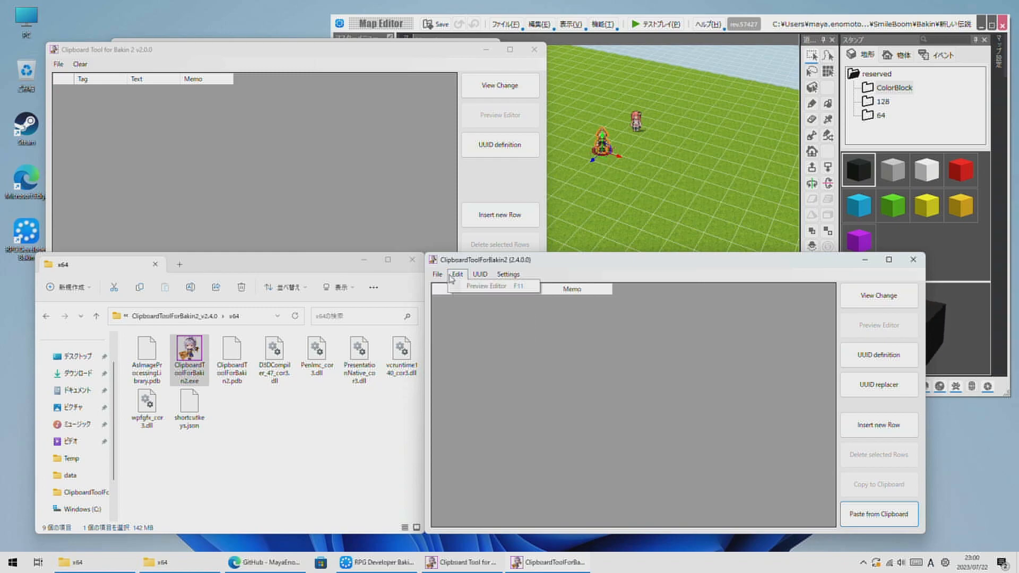
mouse_move(437, 274)
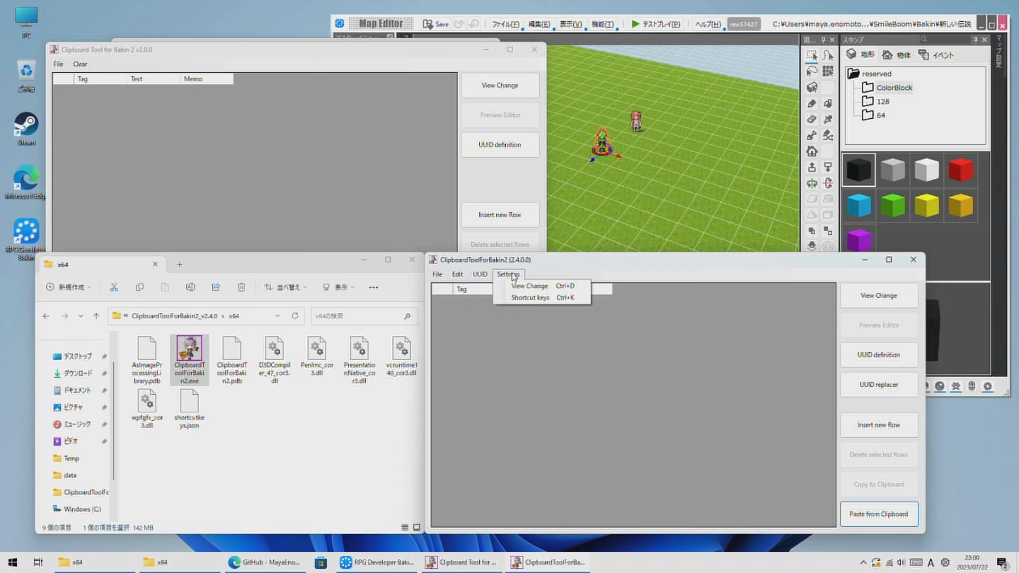
click(530, 297)
drag(266, 85, 337, 113)
drag(481, 356, 683, 517)
scroll(260, 352, down, 7)
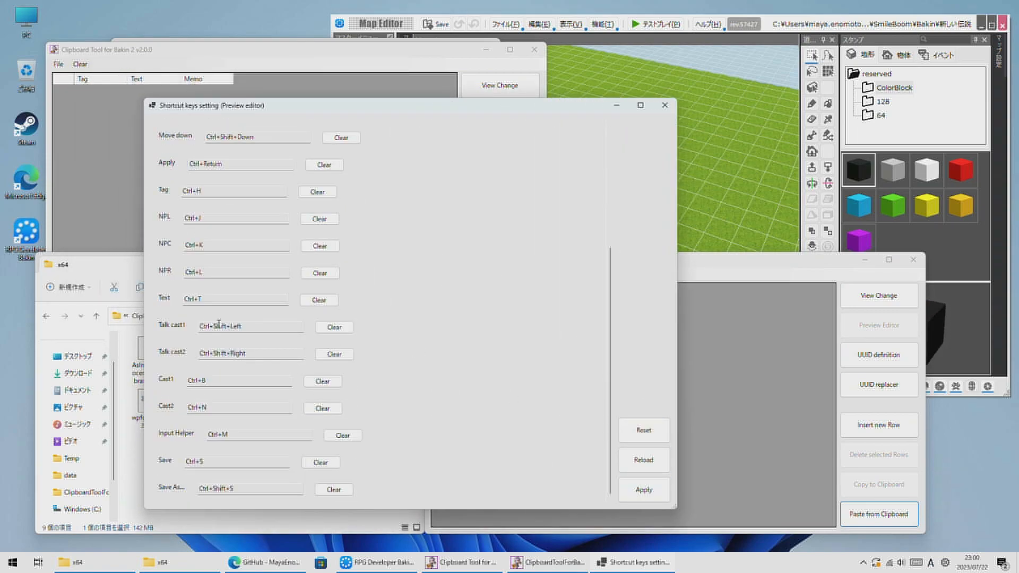
click(664, 105)
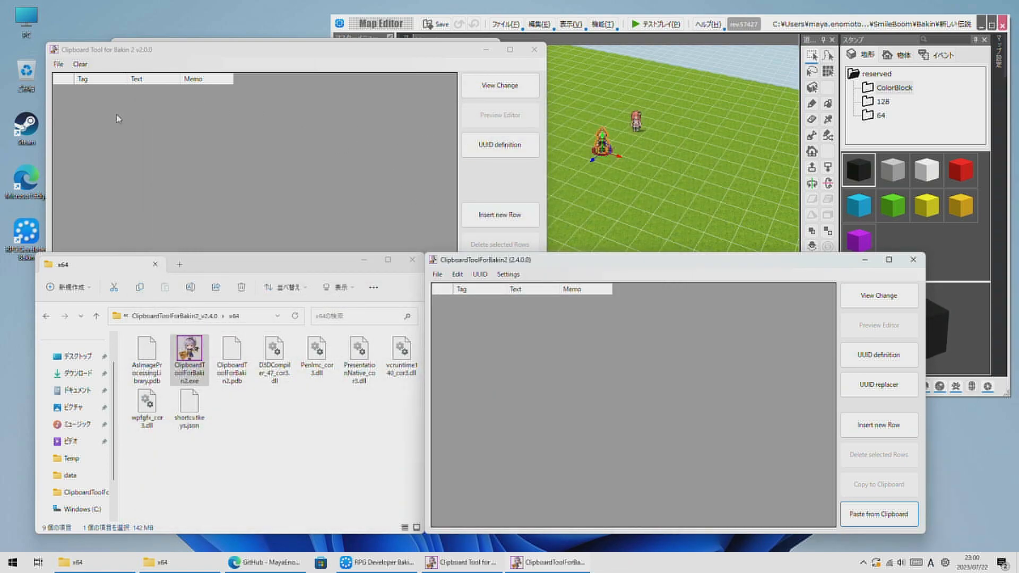
- Open talktest.csv from the ClipboardToolForBakin2 data folder in the v2.0.0 window
click(56, 66)
click(57, 64)
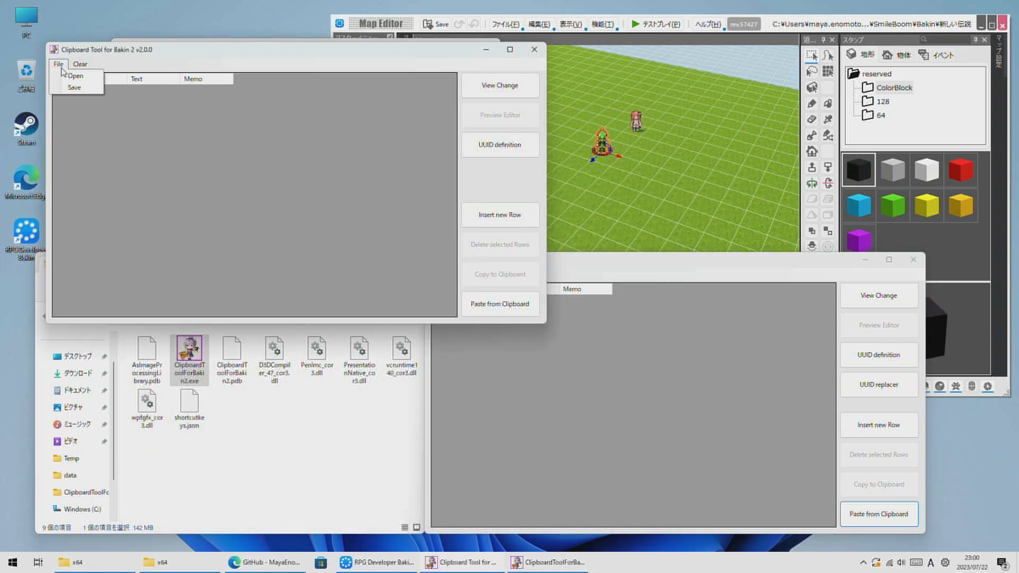
click(74, 75)
click(180, 162)
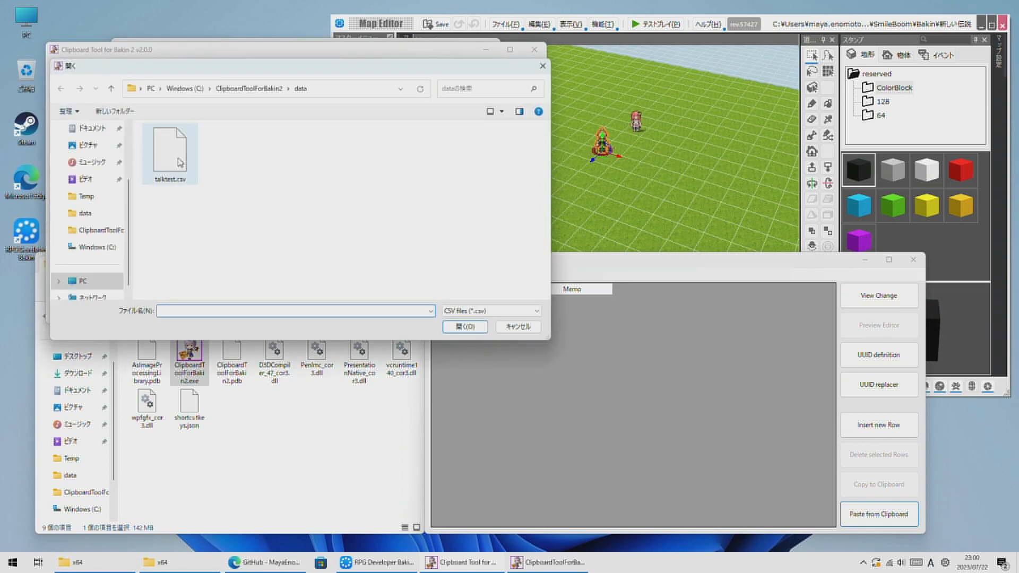
double_click(180, 162)
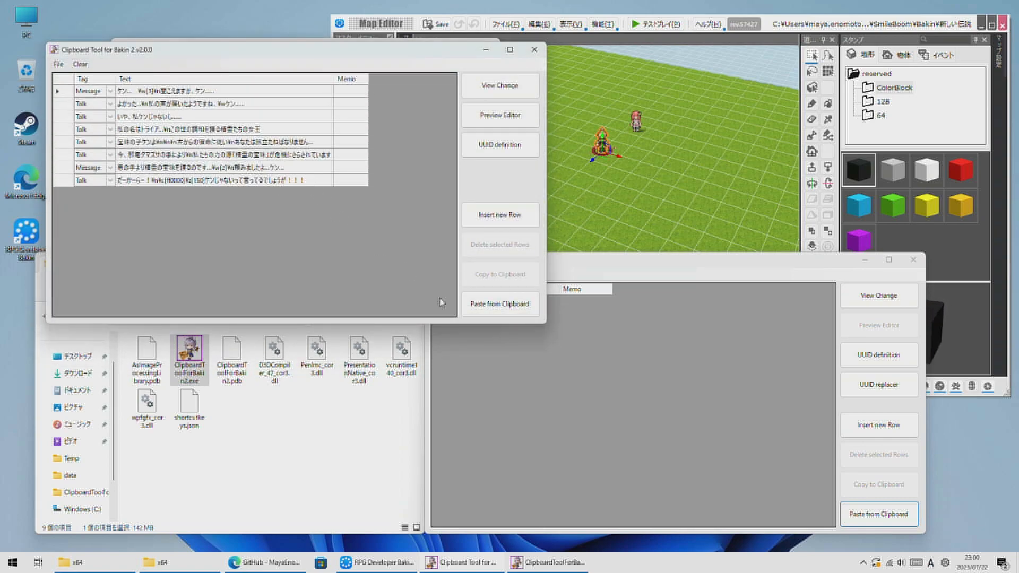
- Open talktest.csv in the v2.4.0 window
click(540, 385)
click(437, 273)
click(452, 297)
click(550, 357)
double_click(549, 357)
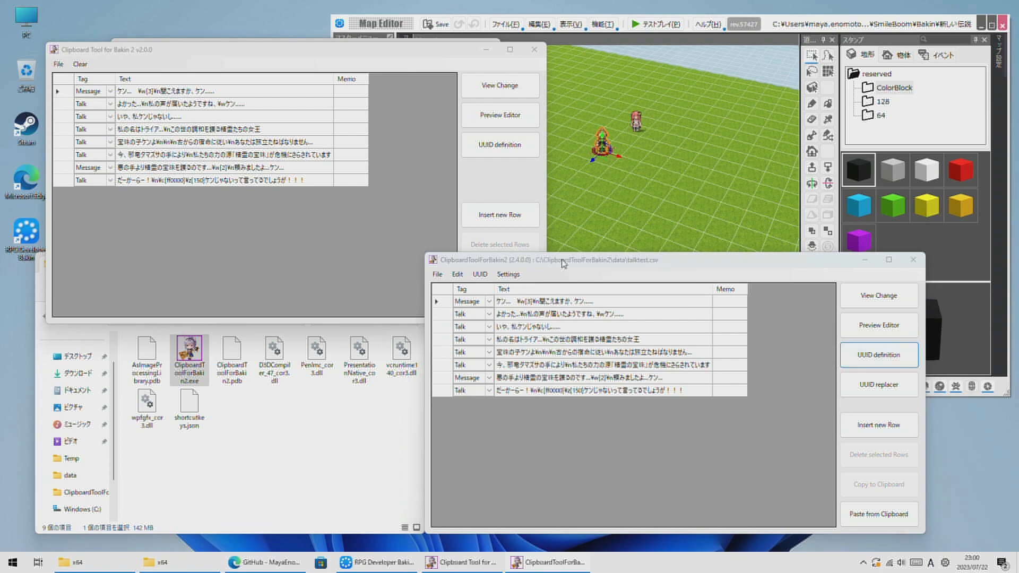
- Load the saved UUID definition file in the v2.4.0 window and accept the definitions
click(530, 139)
double_click(209, 194)
click(541, 344)
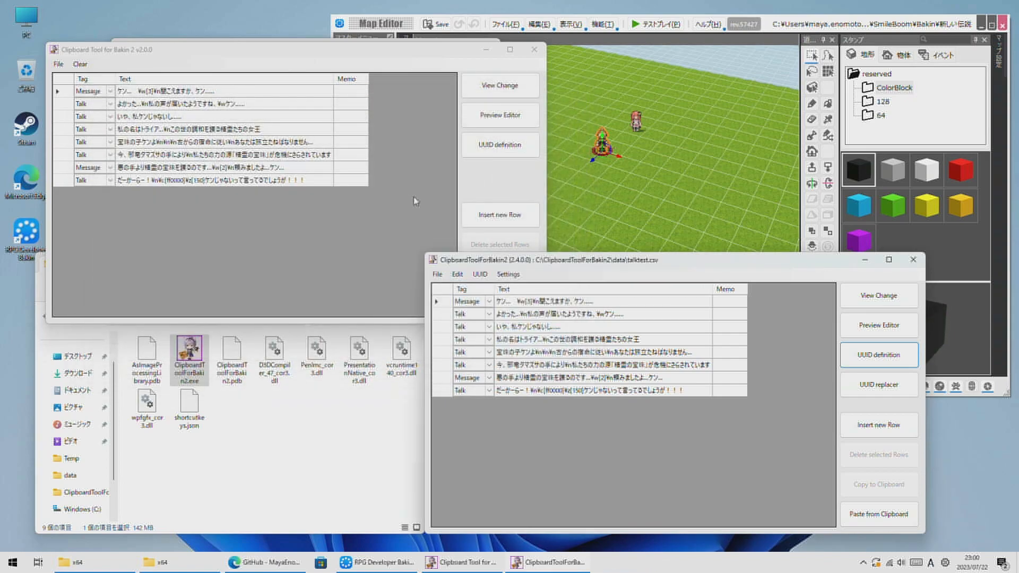
- Load the UUID definition file in the v2.0.0 window, enlarge the definition form to check the resources, and accept them
click(504, 153)
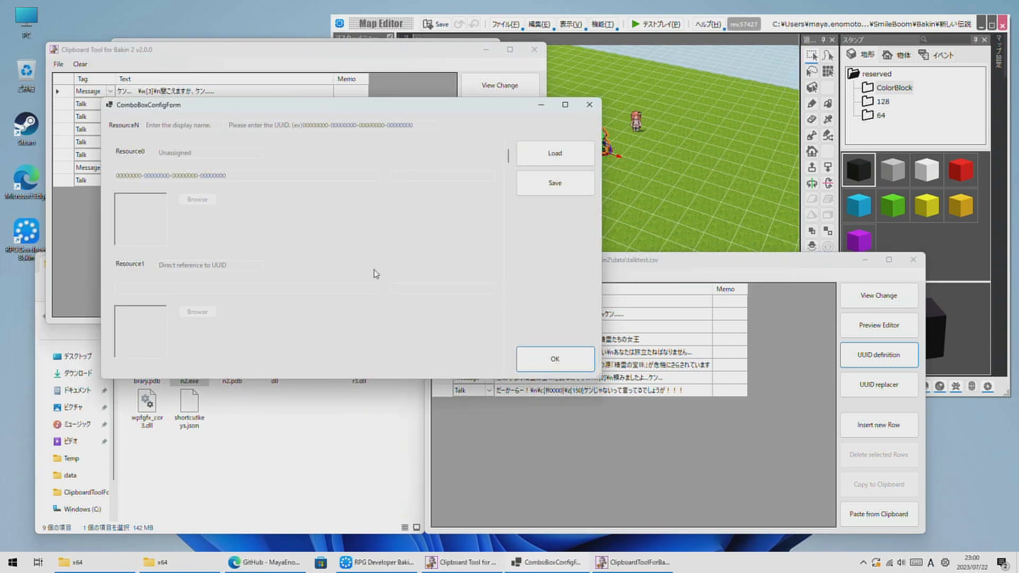
click(553, 155)
double_click(235, 219)
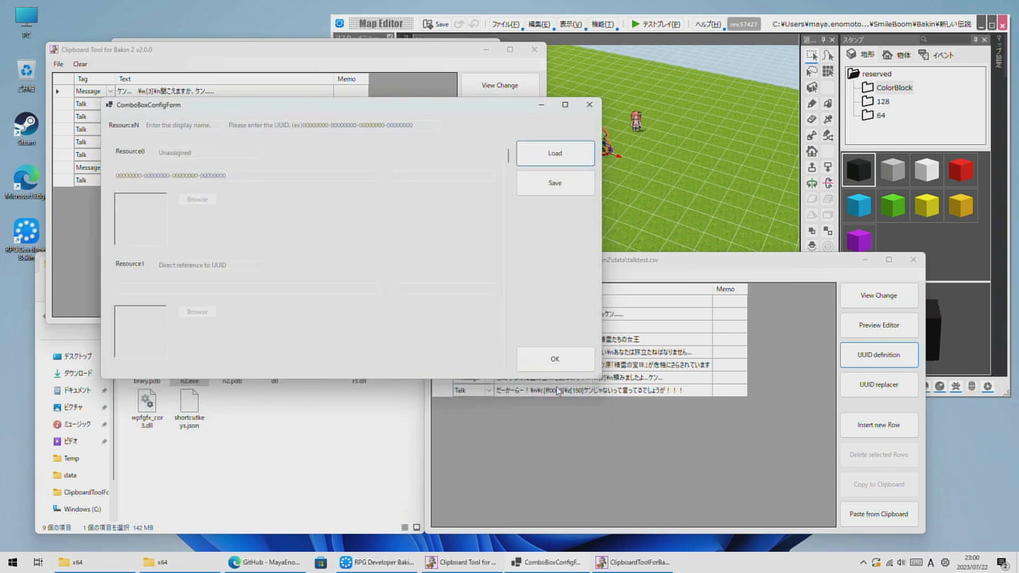
drag(594, 373, 769, 492)
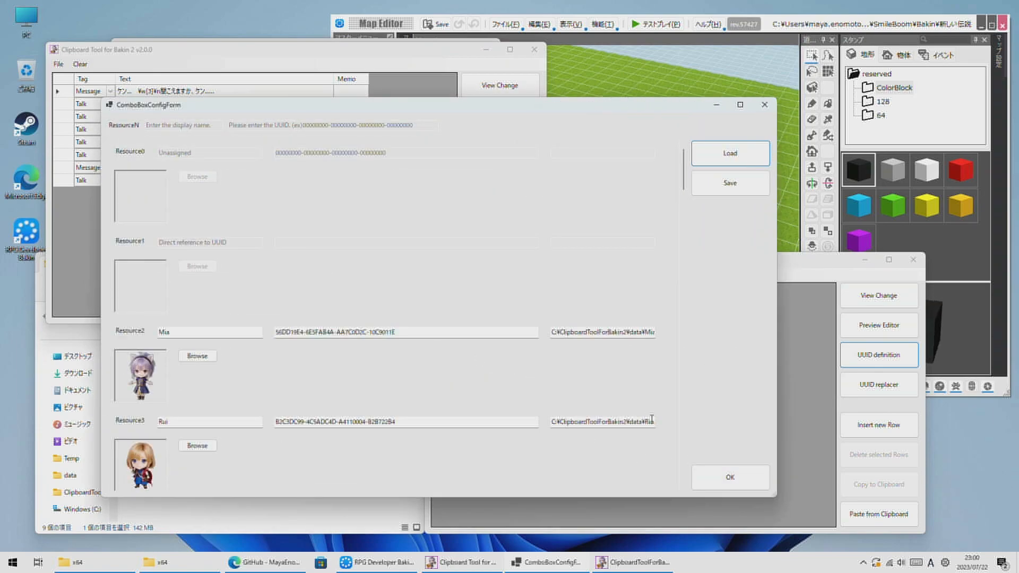
click(742, 487)
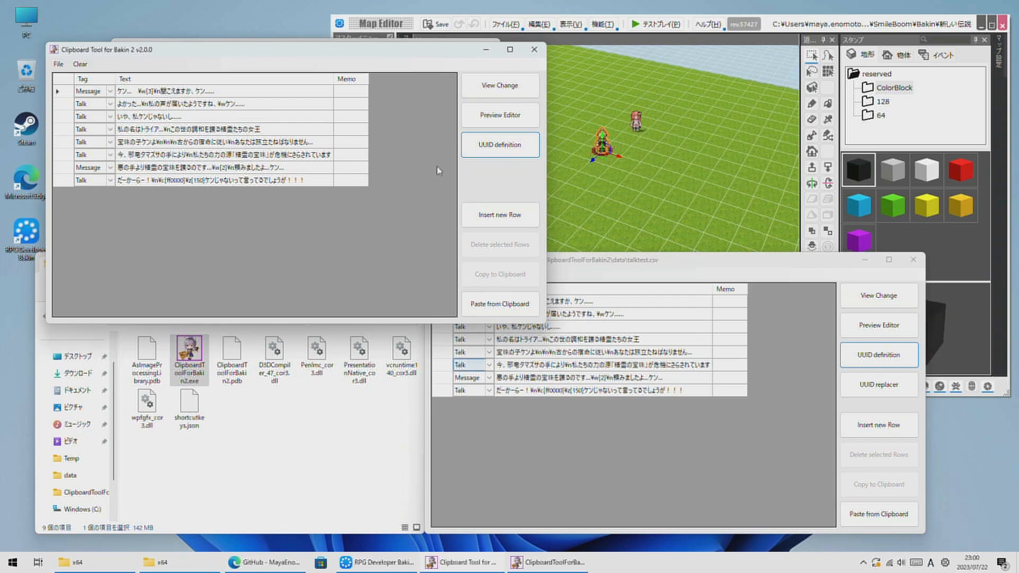
- Open the v2.0.0 Preview Editor and play the first few dialogue rows forward and back to the first row
click(501, 121)
drag(400, 123, 326, 46)
click(264, 294)
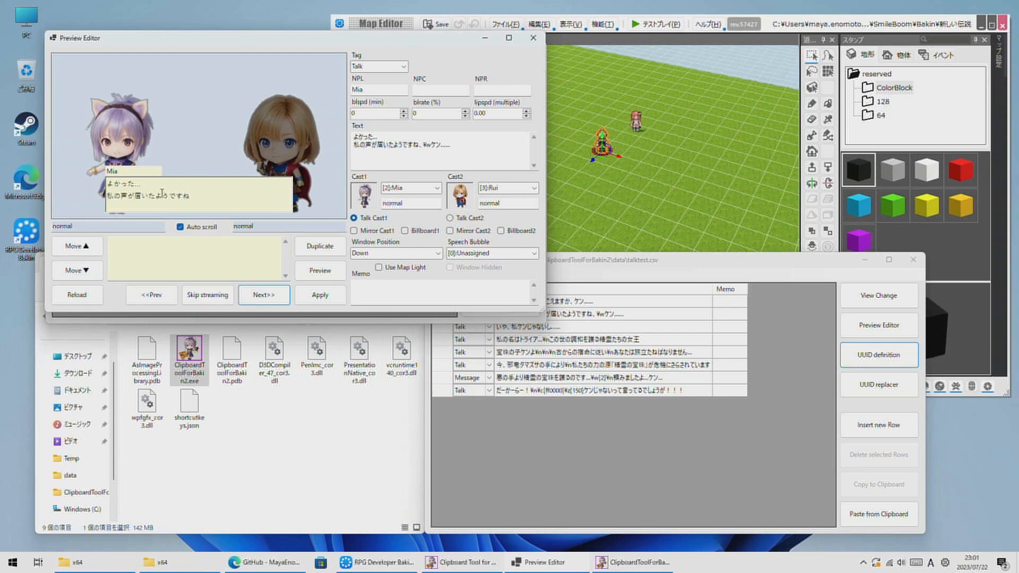
click(268, 300)
click(271, 302)
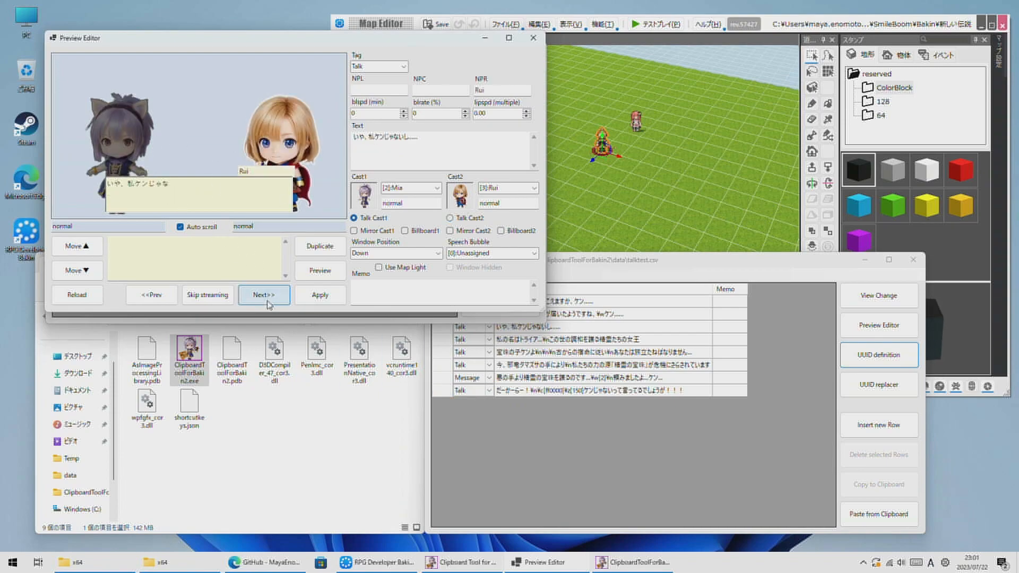
click(157, 299)
click(158, 299)
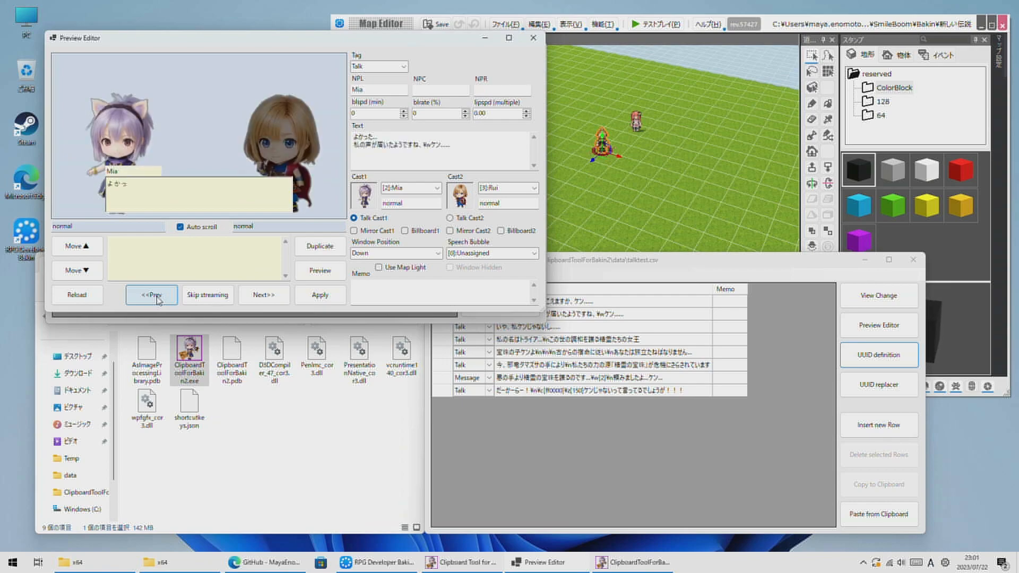
click(158, 299)
- Open the v2.4.0 Preview Editor beside the old one and play its rows forward to the sixth and back to the first
click(641, 491)
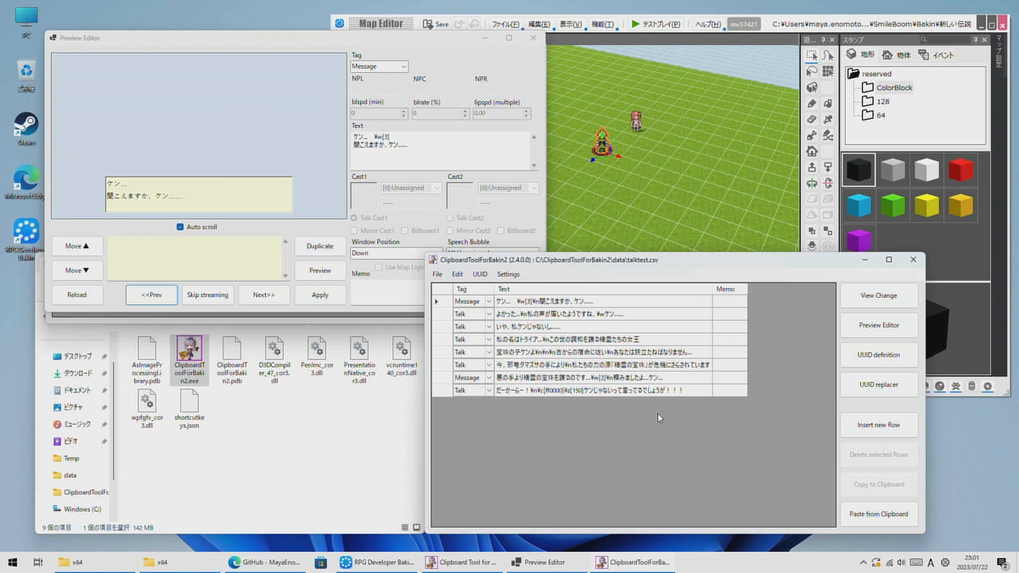
click(896, 336)
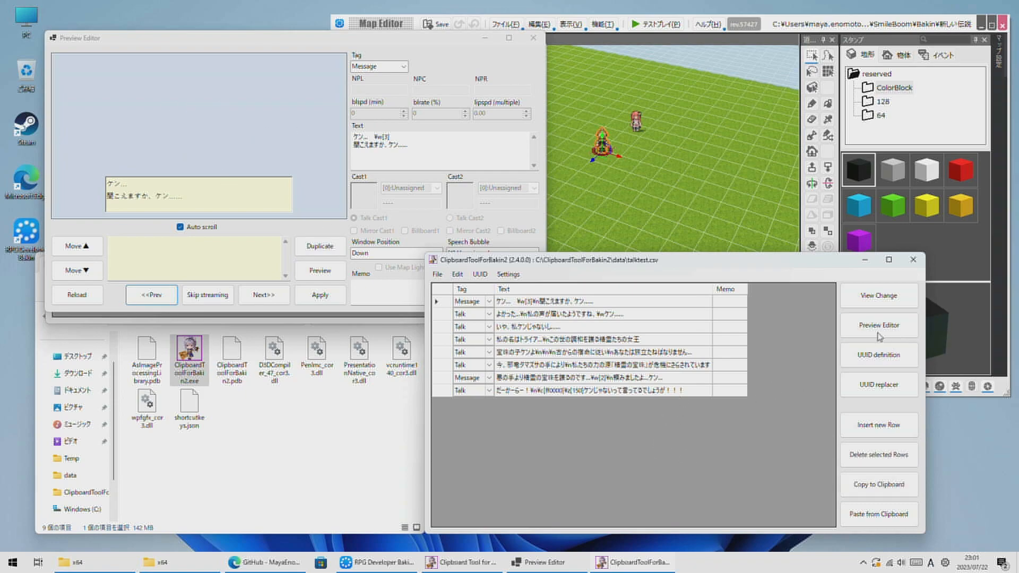
drag(402, 142, 637, 213)
click(581, 468)
click(581, 468)
click(581, 468)
click(582, 468)
click(582, 468)
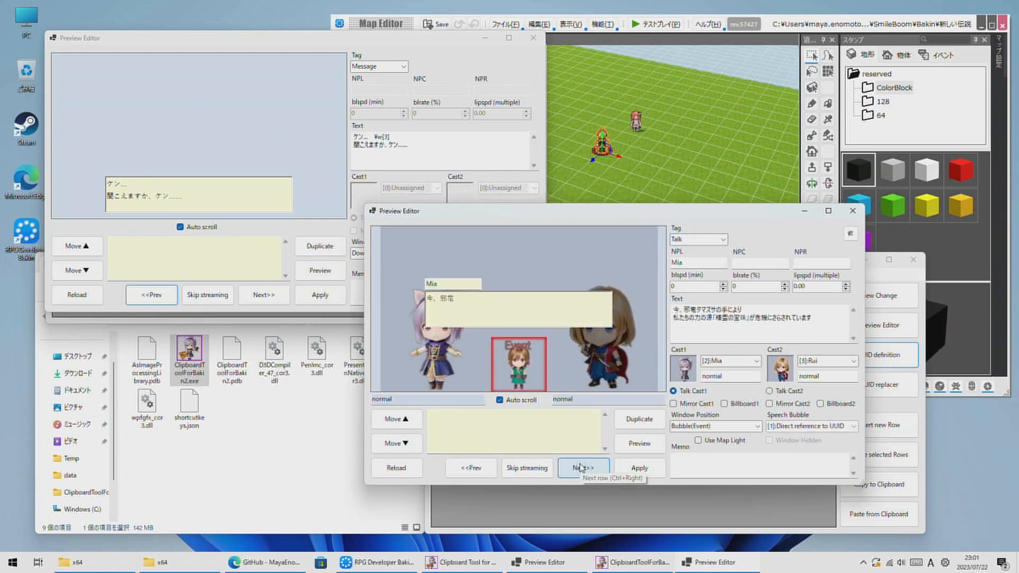
click(472, 469)
click(472, 469)
click(473, 469)
click(473, 470)
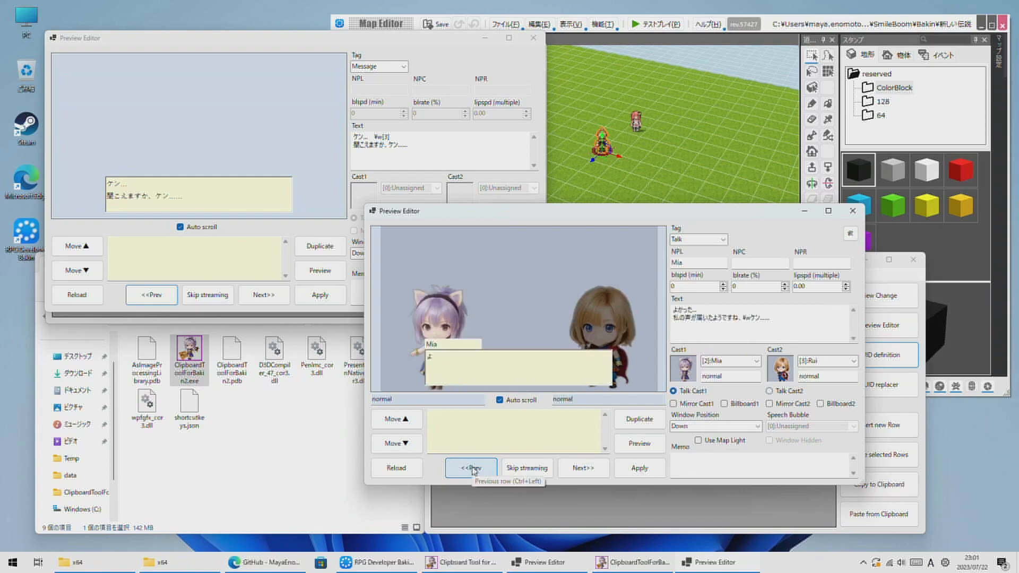
click(474, 469)
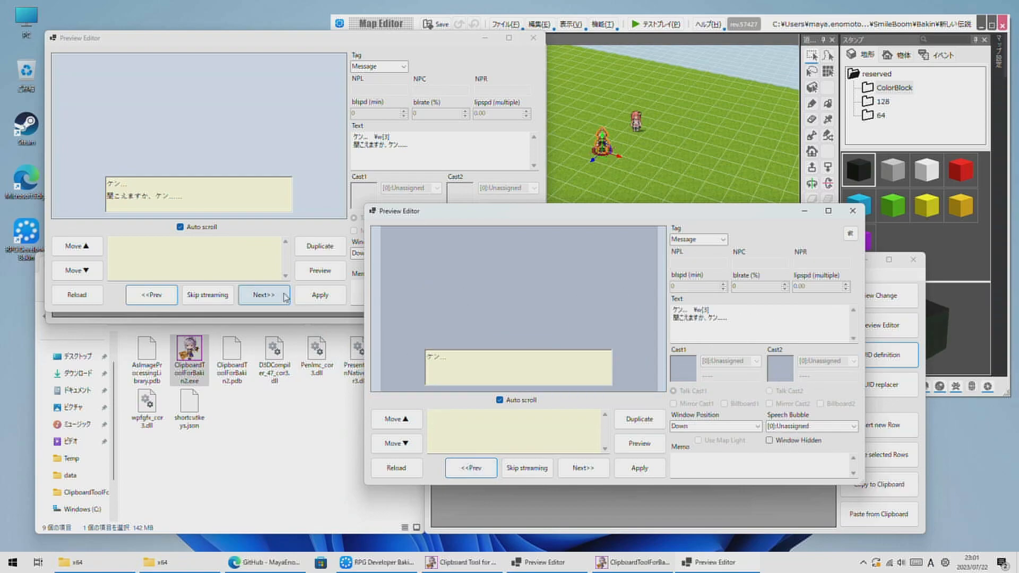
- Advance both Preview Editors to the fifth row, the player-bubble talk beginning 宝珠の子ケンよ, to compare their character layouts
click(265, 299)
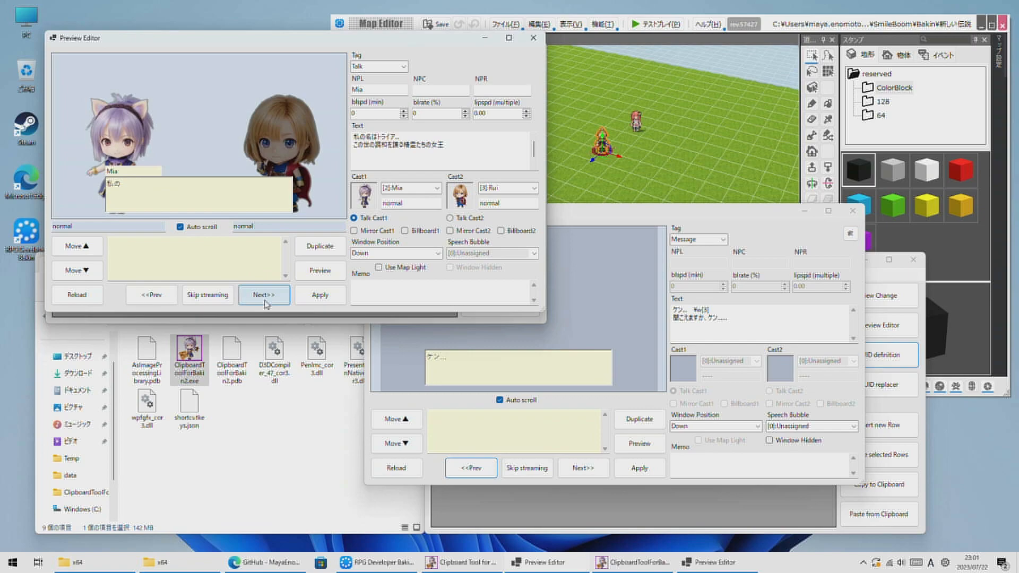
click(265, 297)
click(593, 475)
click(594, 476)
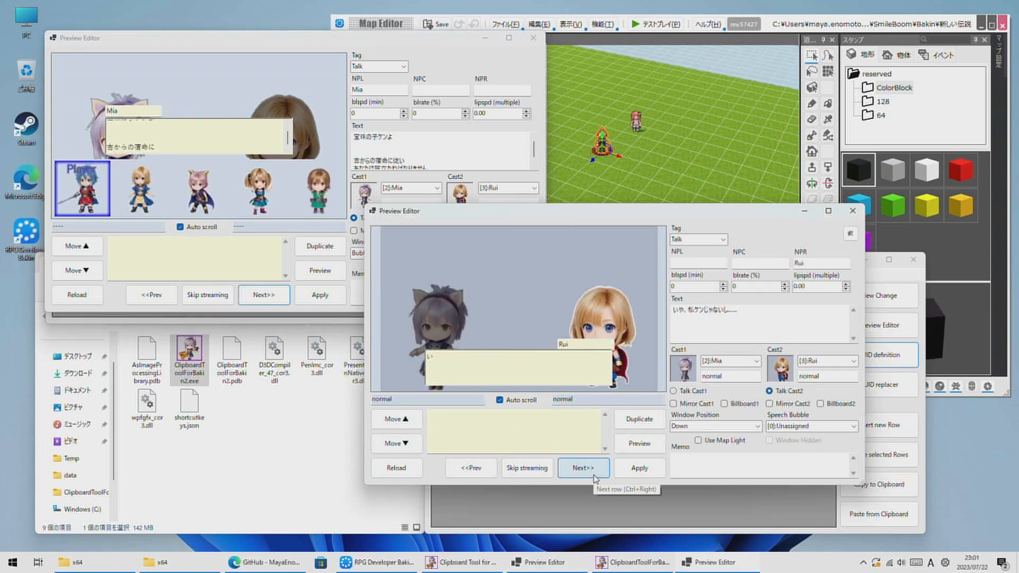
click(588, 473)
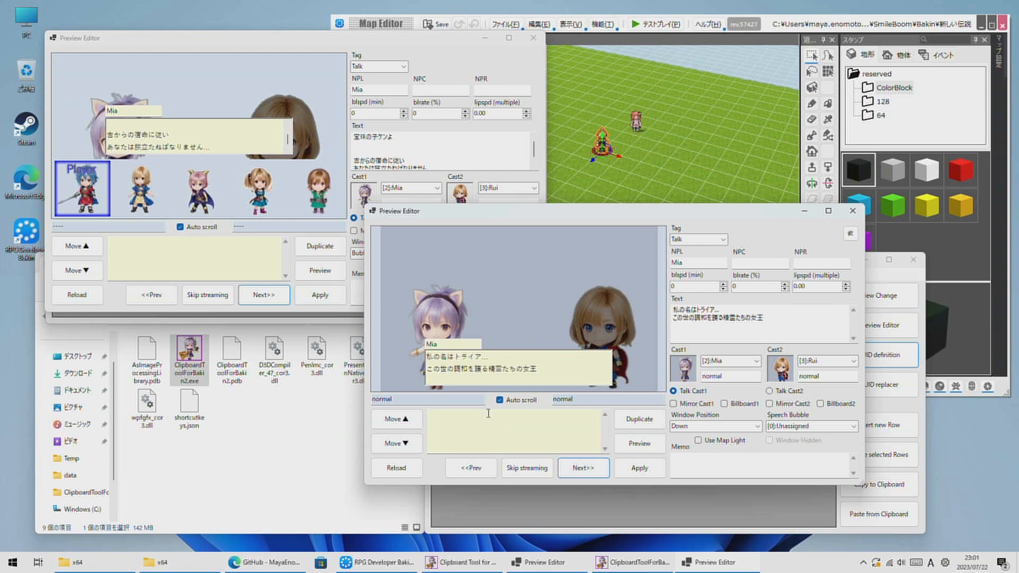
click(575, 460)
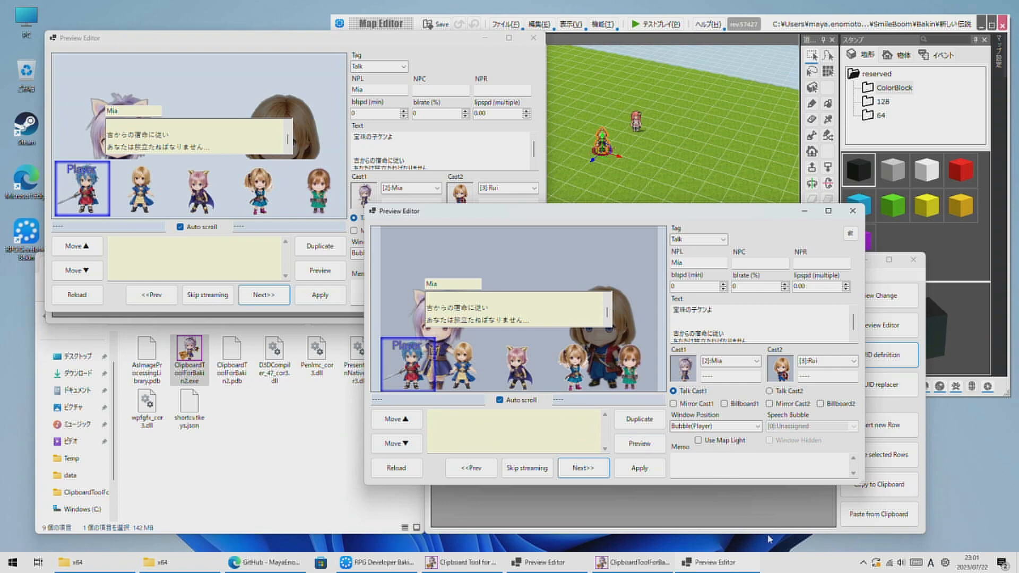
right_click(807, 561)
click(833, 523)
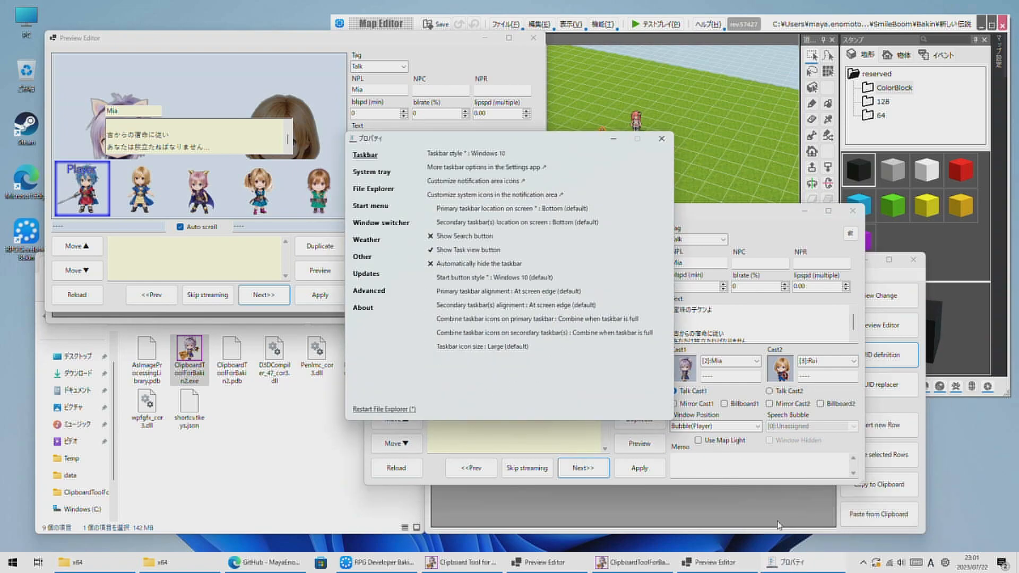
click(661, 139)
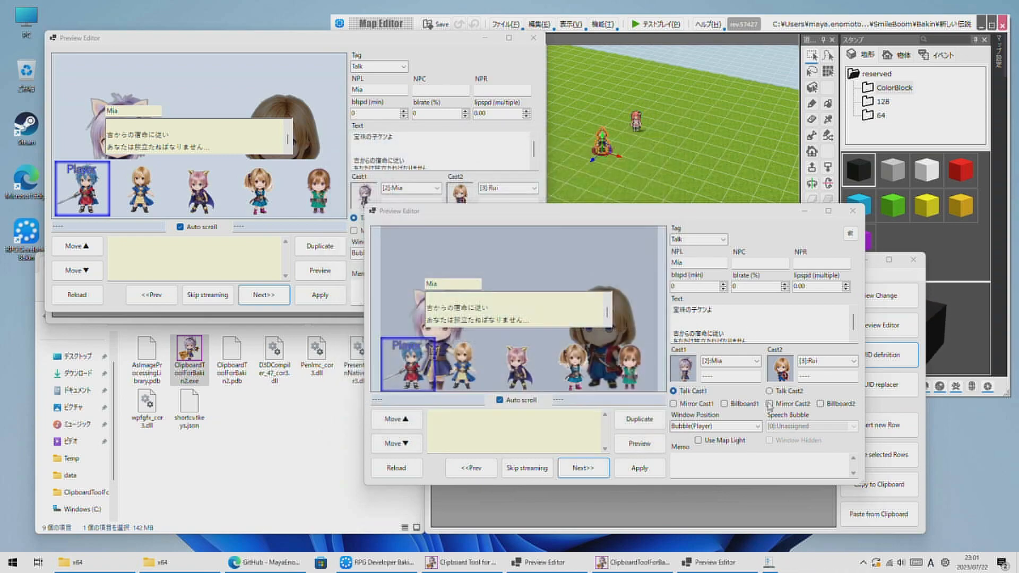
- Open Task Manager, compare the CPU and memory use of the two ClipboardToolForBakin2 processes, and close it
right_click(803, 566)
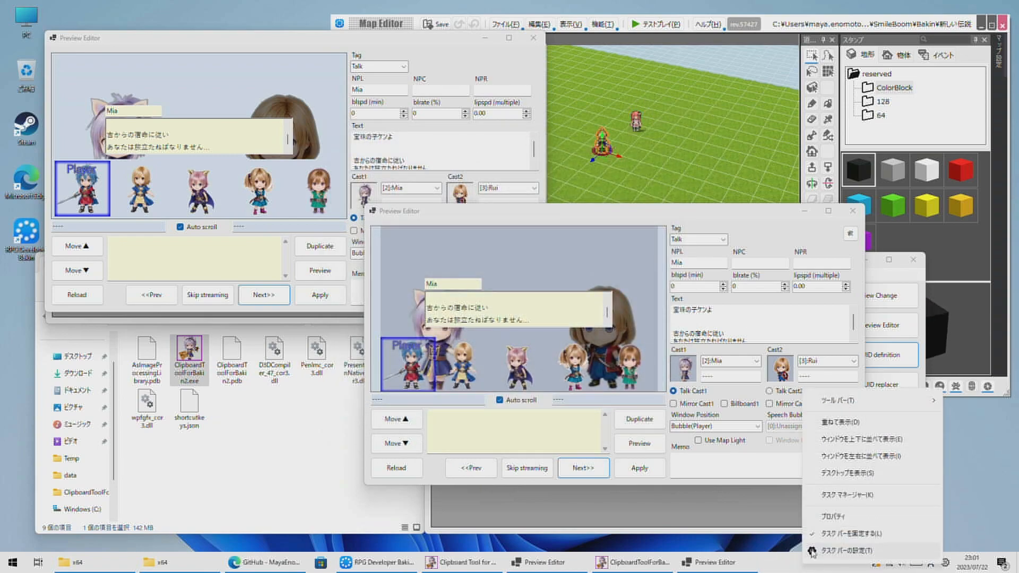
click(833, 498)
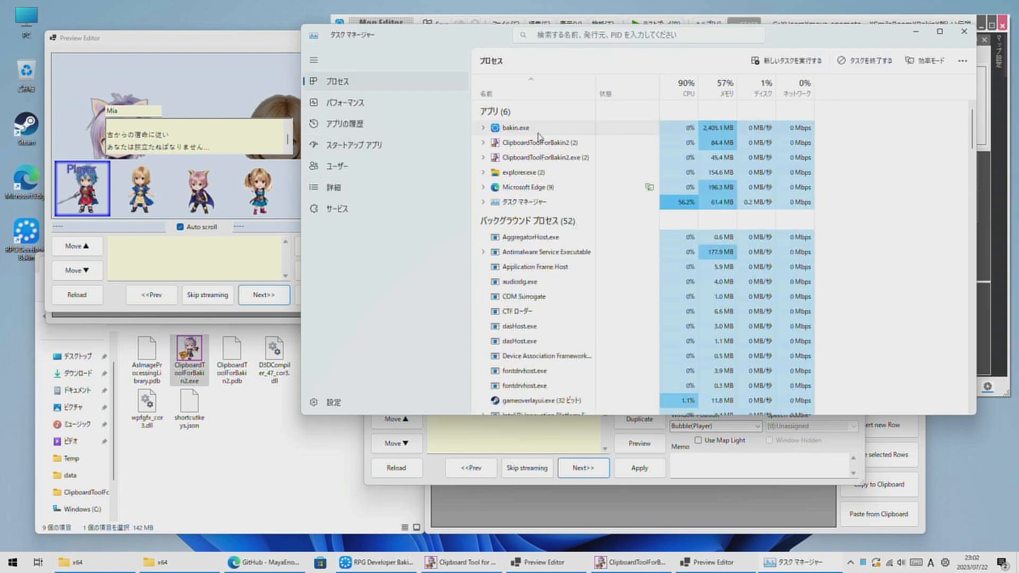
click(483, 143)
click(483, 143)
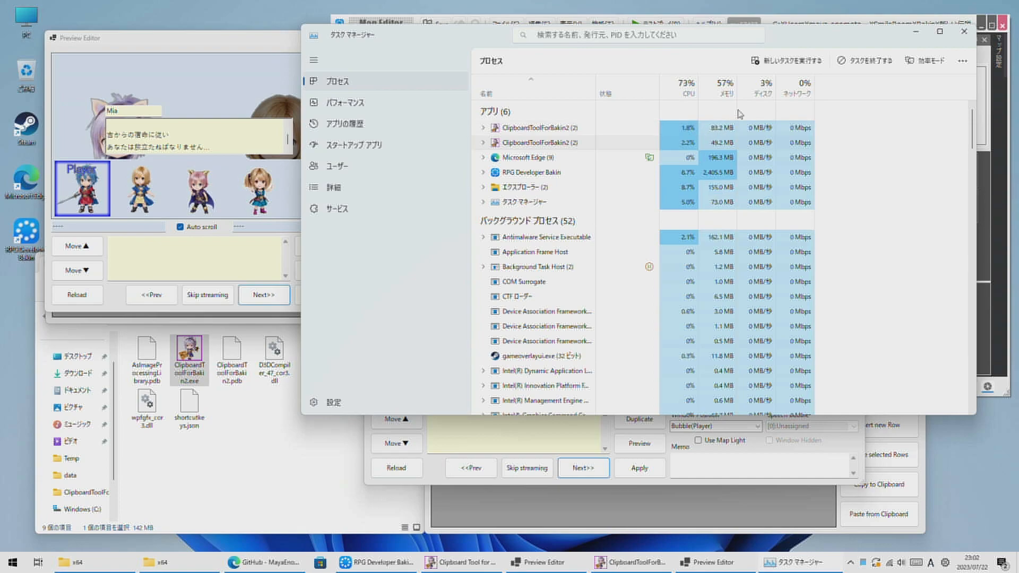
click(964, 33)
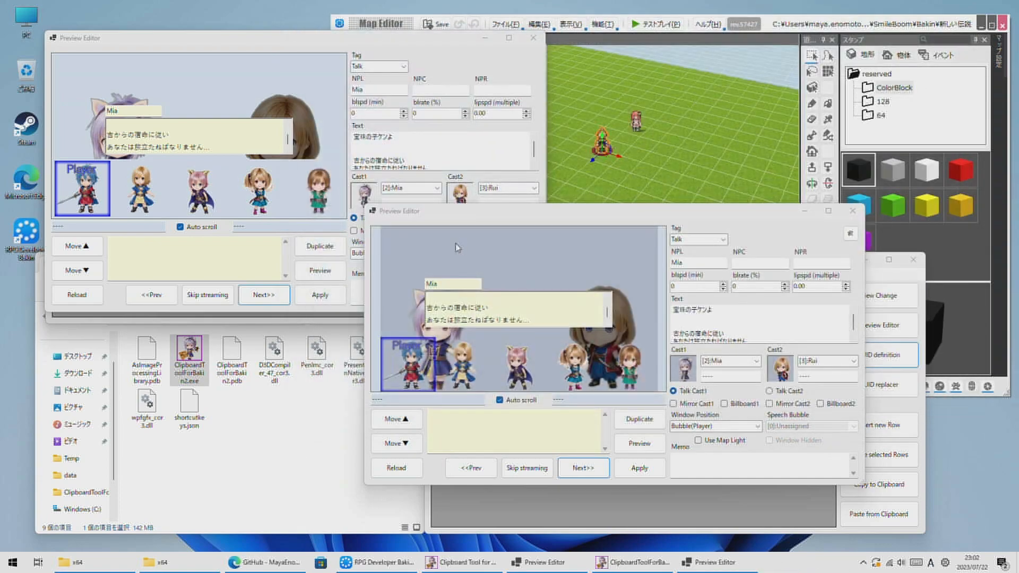
- Close the Preview Editors of both the v2.4.0 and v2.0.0 tools
drag(498, 215, 447, 222)
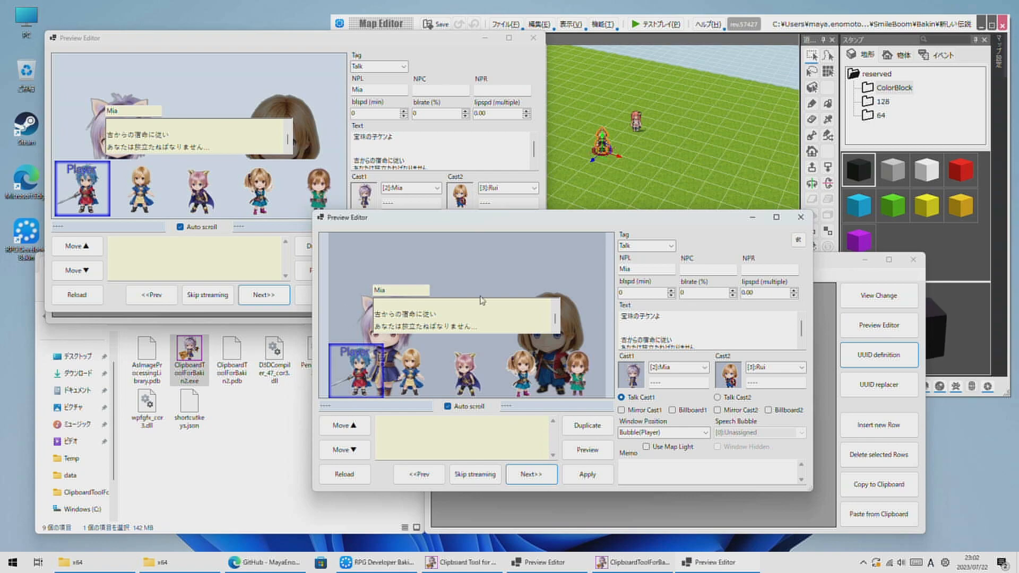
click(800, 217)
click(534, 38)
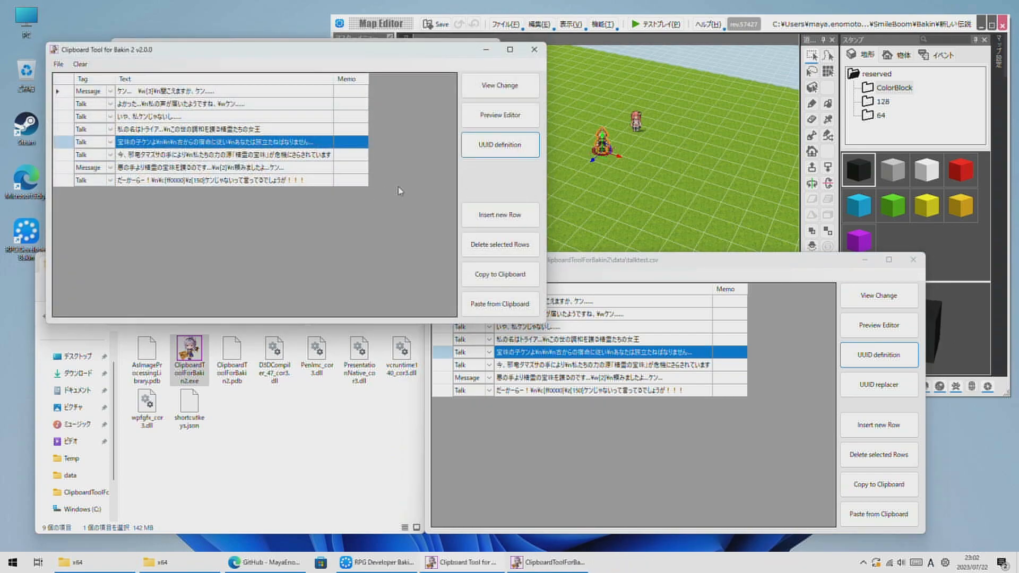
- Close the v2.0.0 tool and reposition the v2.4.0 window beside the Map Editor's map view
drag(631, 271, 416, 212)
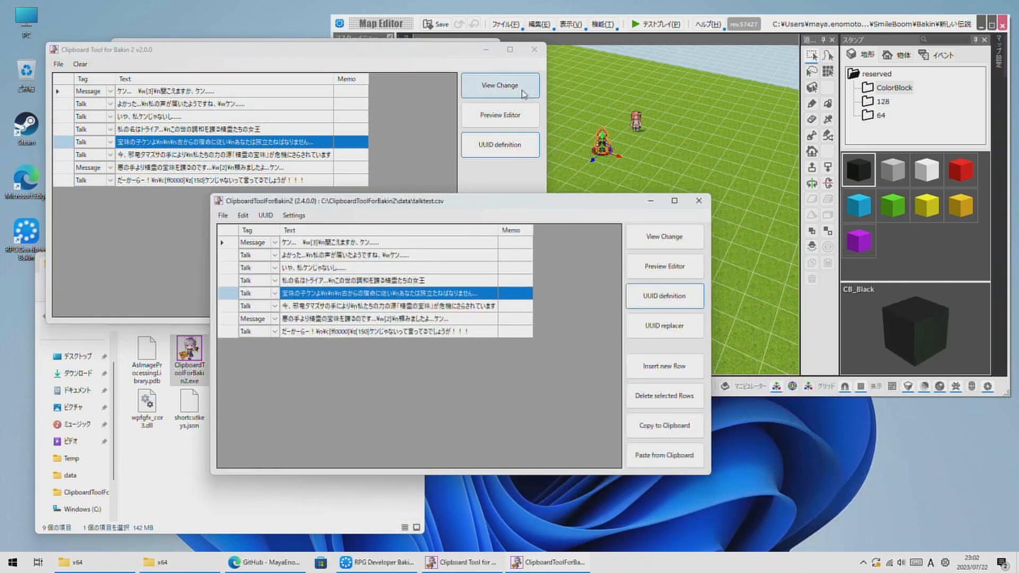
click(533, 50)
drag(515, 196, 402, 153)
drag(472, 158, 438, 201)
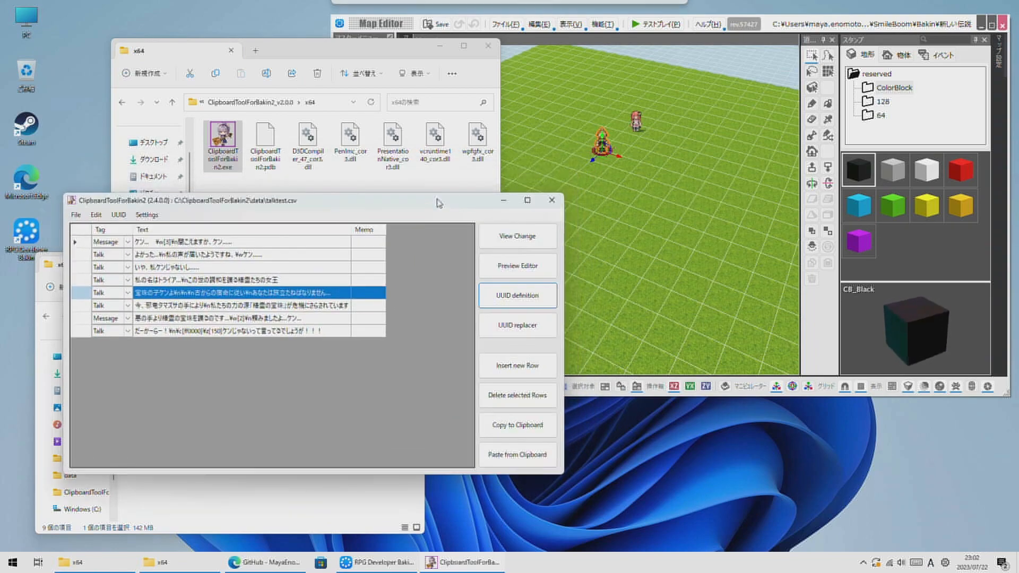
- Copy all eight dialogue rows of talktest.csv to the clipboard and switch to RPG Developer Bakin's Map Editor
drag(80, 242, 87, 339)
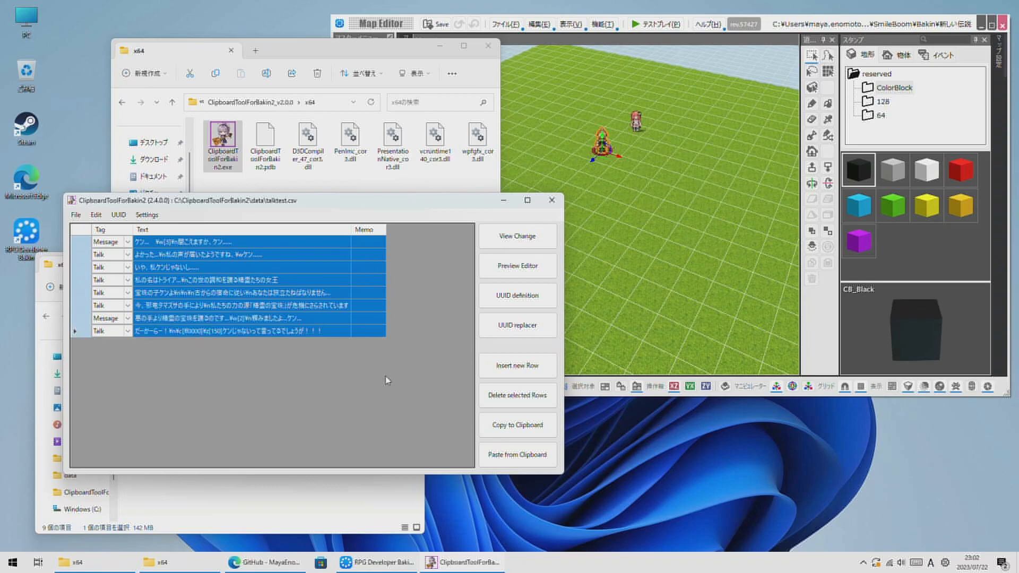
click(499, 429)
click(688, 203)
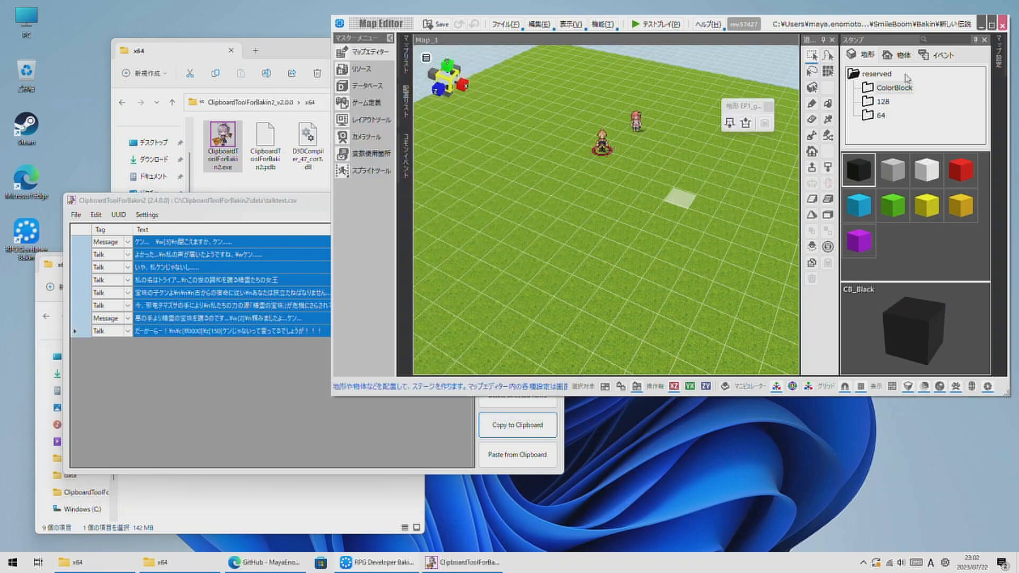
- Place a カスタムイベント event on an empty grass tile of Map_1, near the existing characters
click(943, 55)
click(850, 181)
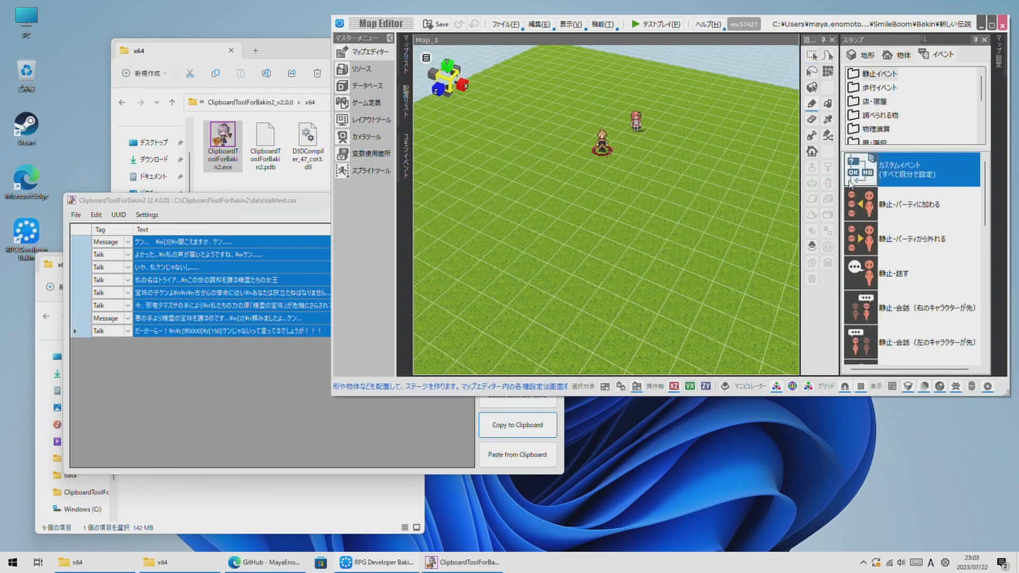
click(570, 197)
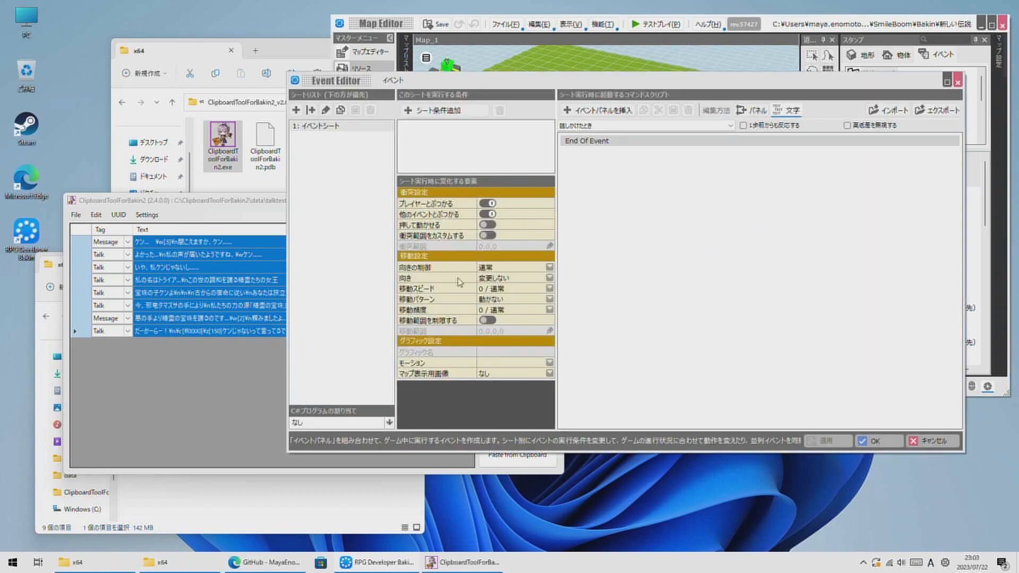
- Set the event's graphic to 勇者A from the ヒーローキャスト folder of 2Dキャスト
click(548, 402)
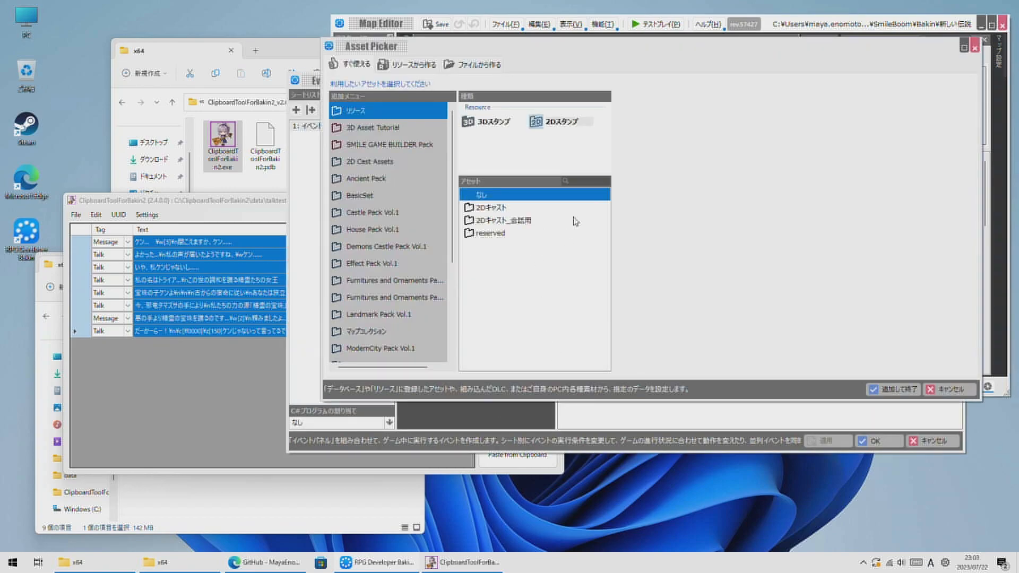
click(499, 210)
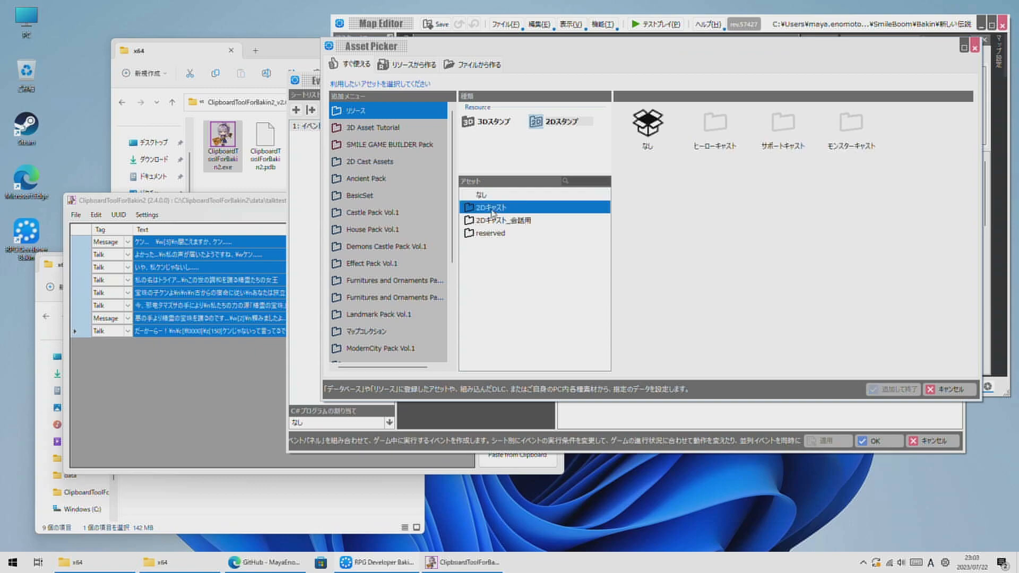
click(715, 127)
double_click(715, 126)
click(783, 130)
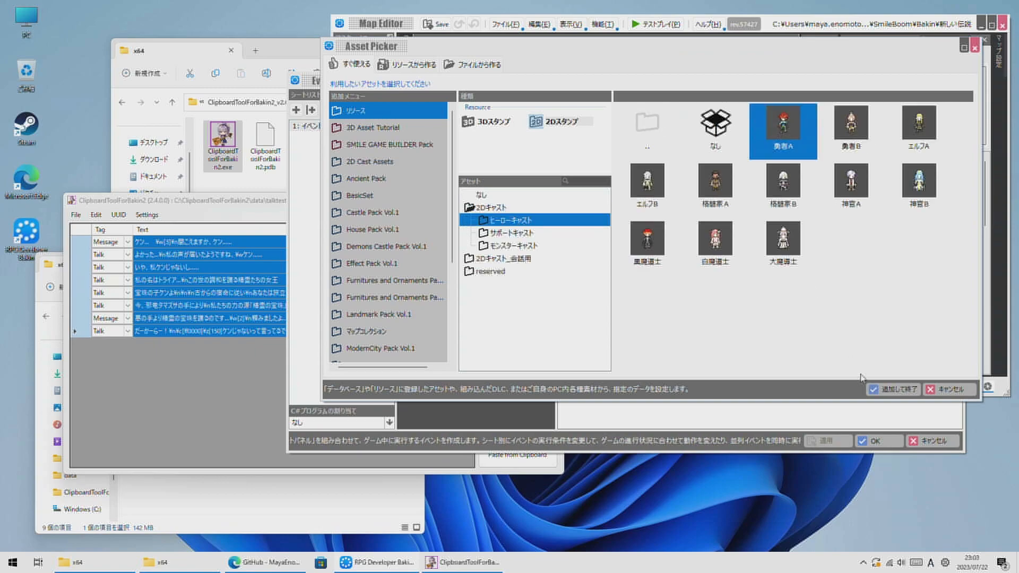
click(893, 389)
- Paste the copied dialogue rows into the event's command script and check the casts of the first Mia talk panel
right_click(613, 141)
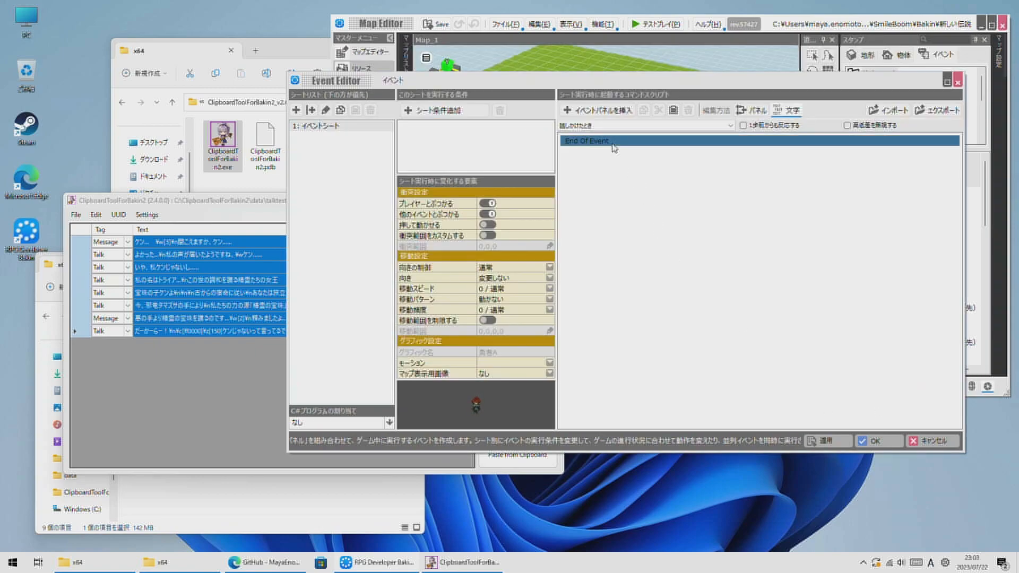
click(641, 173)
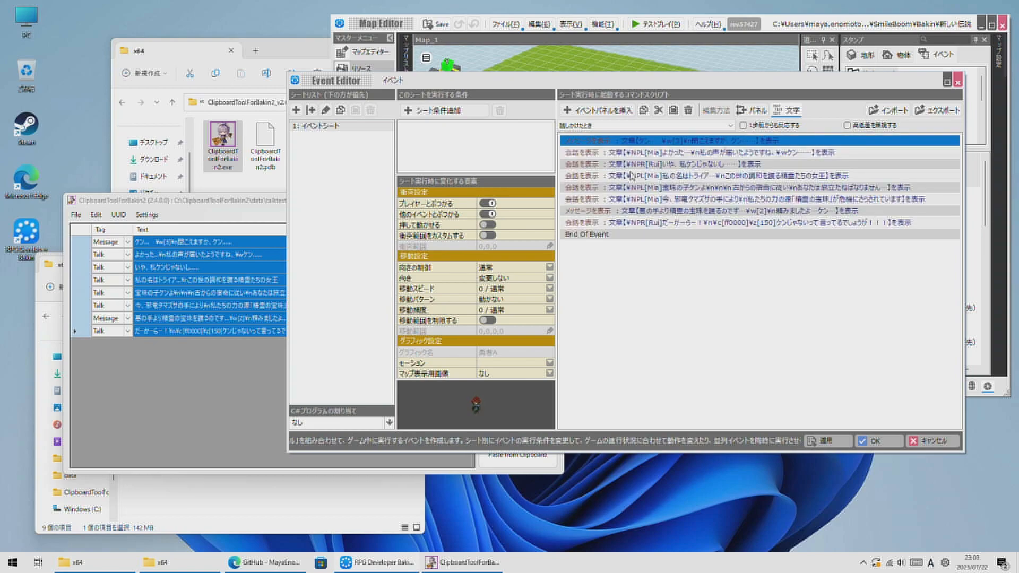
click(651, 154)
double_click(651, 160)
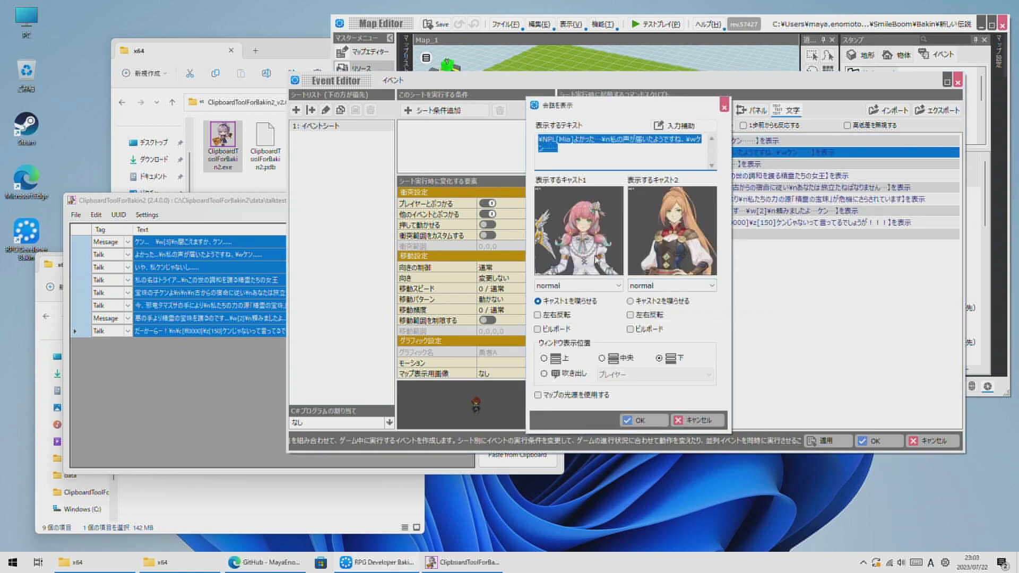
click(695, 420)
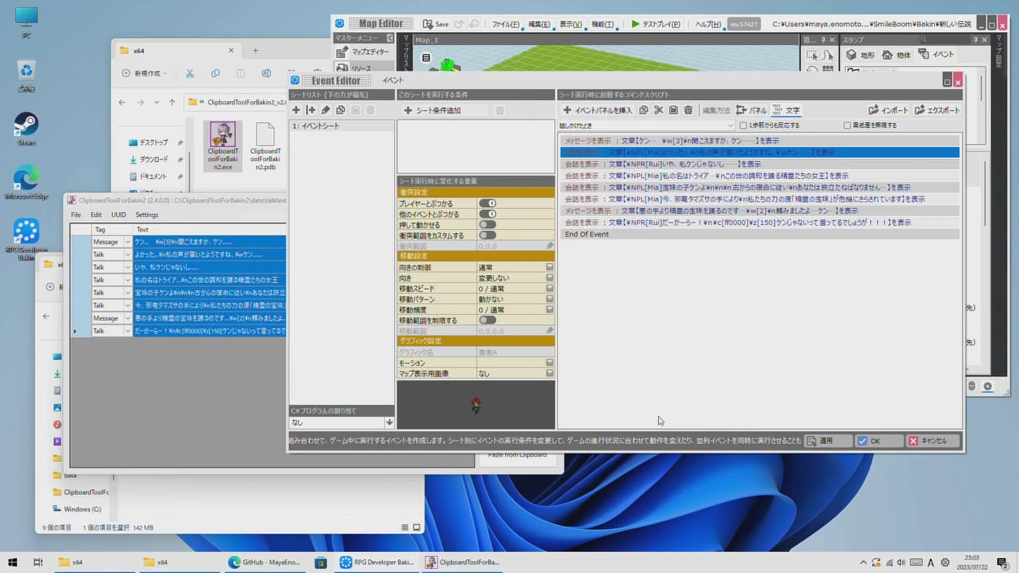
- Confirm the dialogue event and place a second カスタムイベント event on another tile of Map_1
click(875, 440)
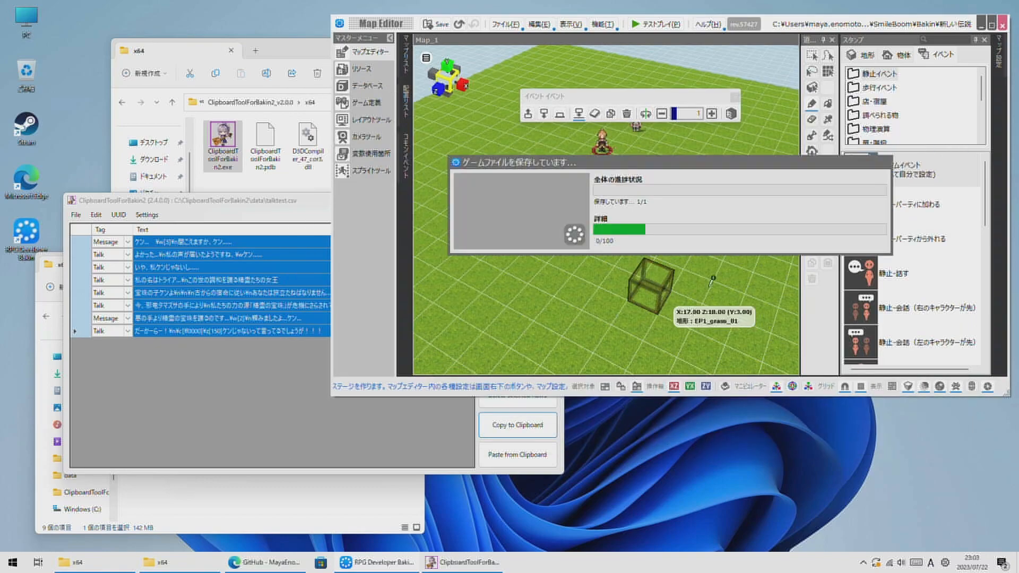
click(893, 174)
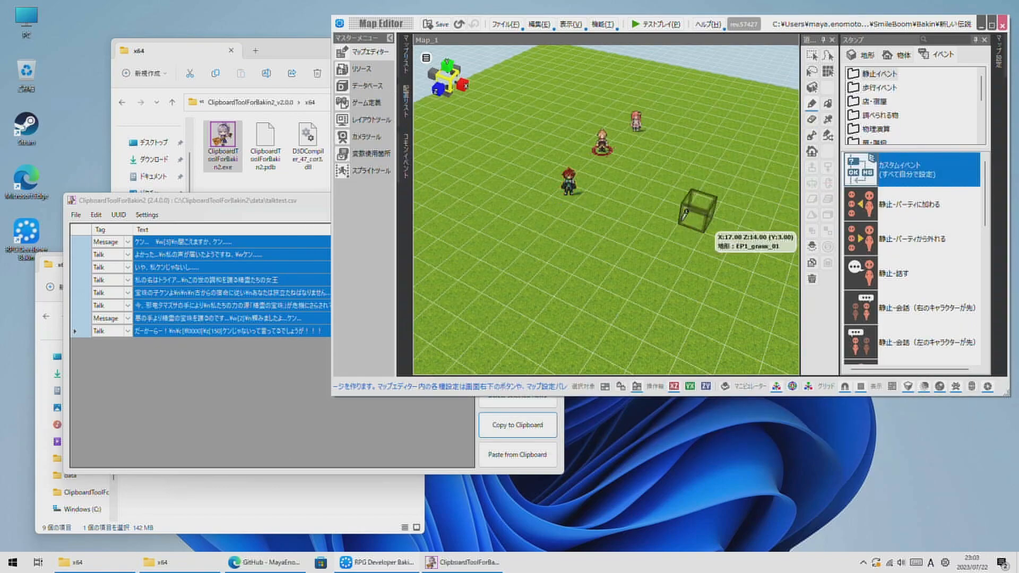
click(627, 212)
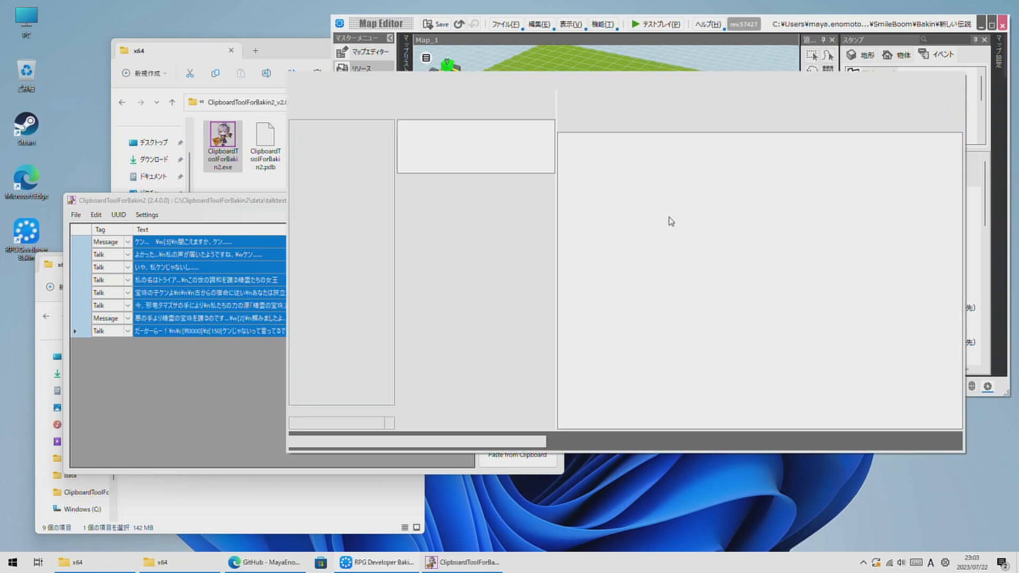
- Insert a 会話を表示 command from the 会話 category into the second event's command script
click(615, 141)
right_click(616, 141)
click(587, 144)
click(601, 113)
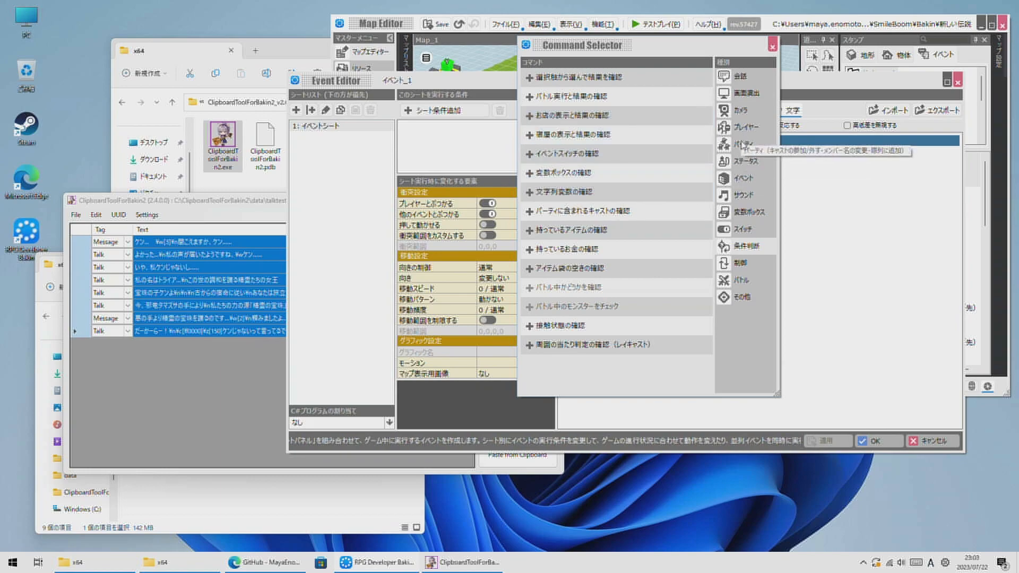
click(737, 76)
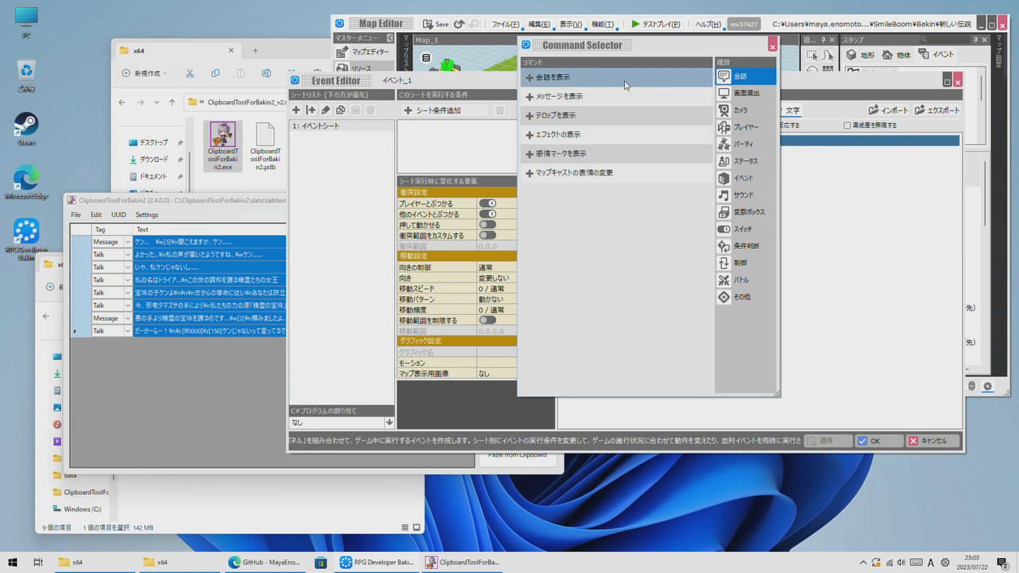
click(626, 85)
- Set cast 1 of the talk panel to chr011_weapon from 大魔導士 under 2Dキャスト_会話用's ヒーローキャスト folder
click(585, 213)
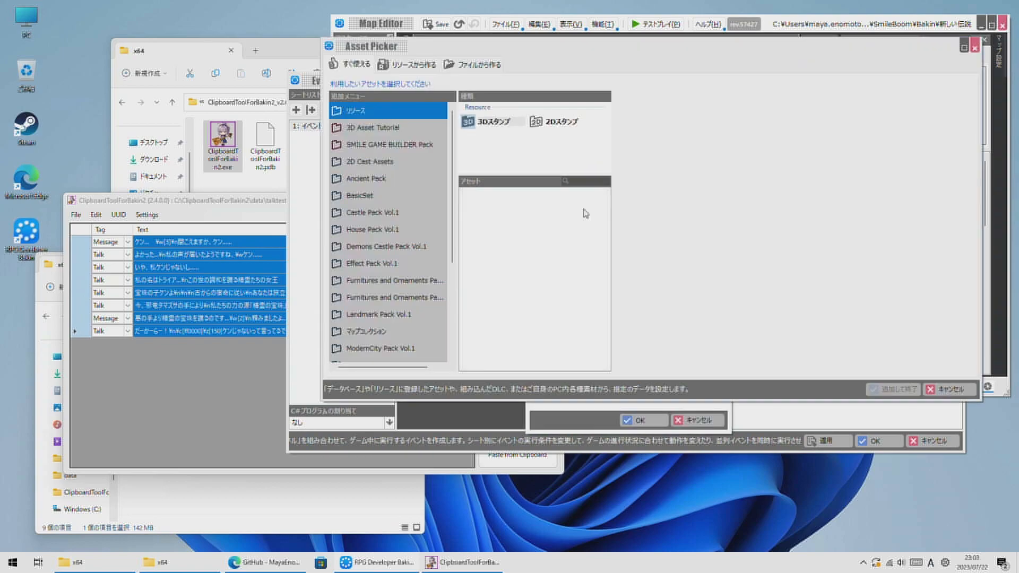
click(515, 221)
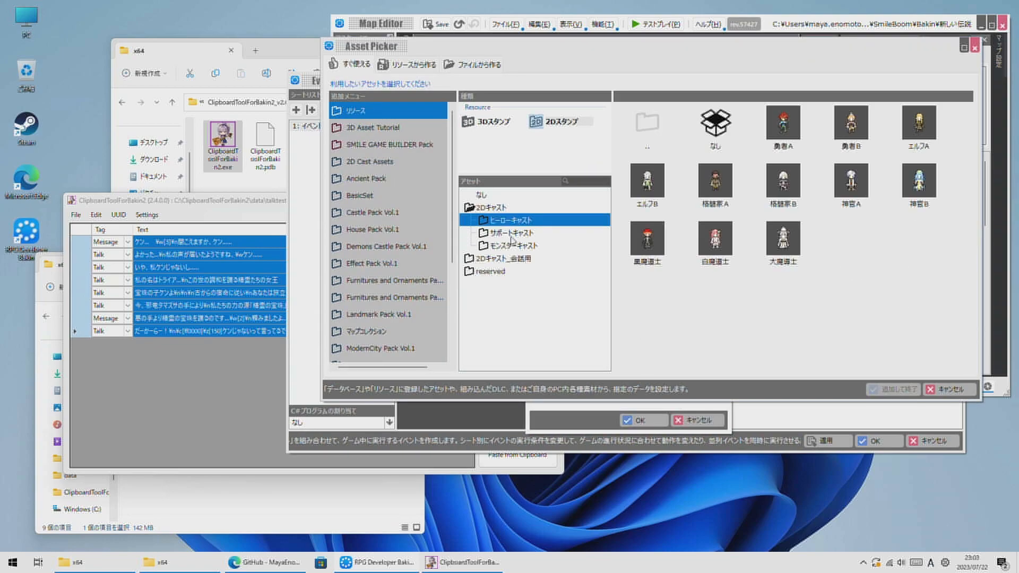
click(509, 260)
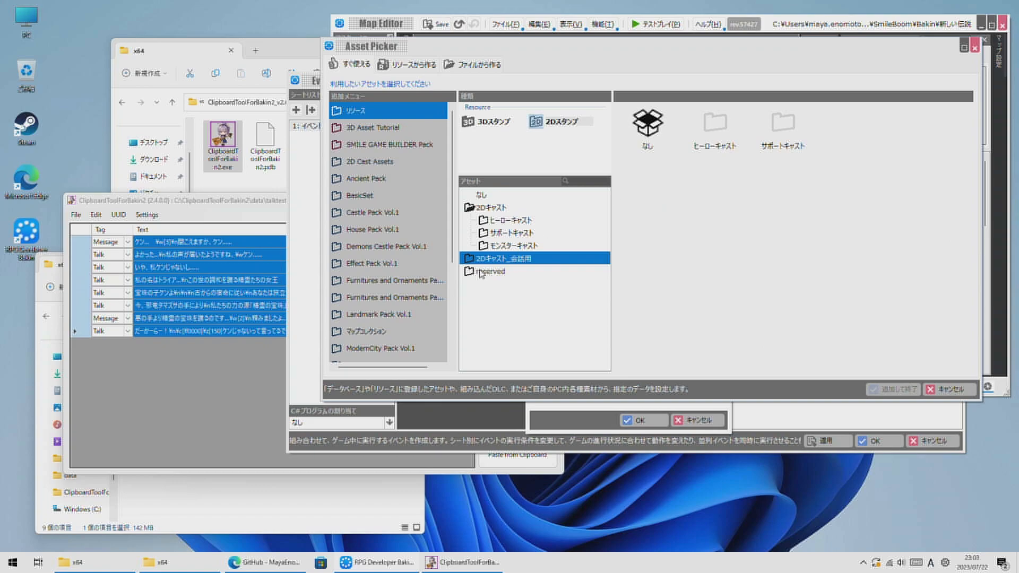
double_click(778, 127)
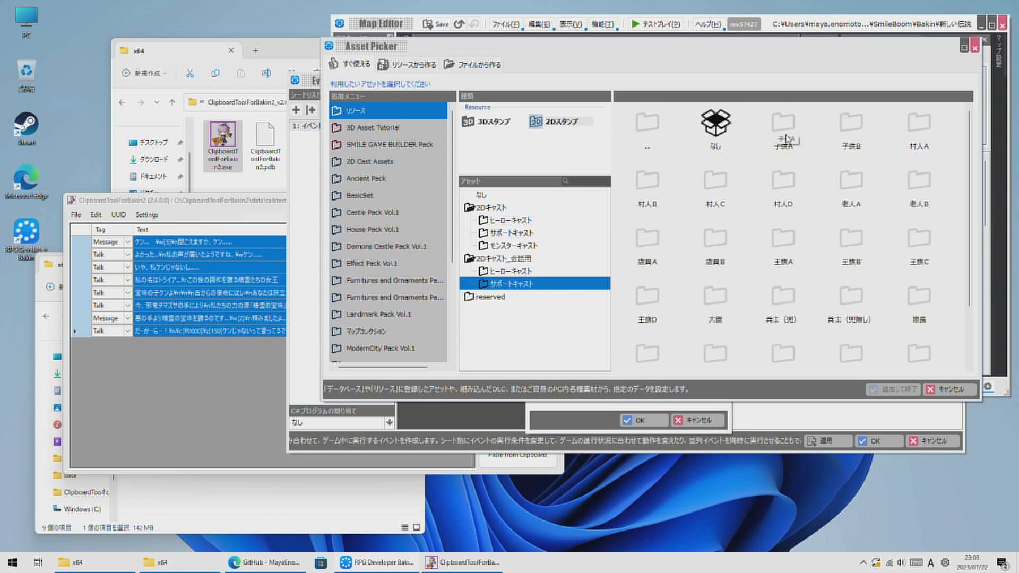
click(542, 271)
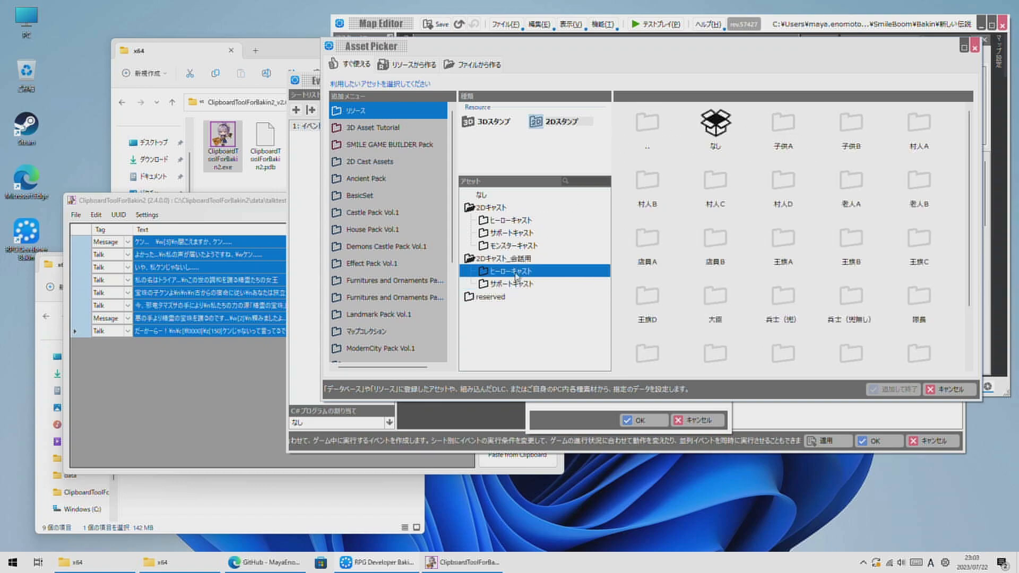
double_click(780, 241)
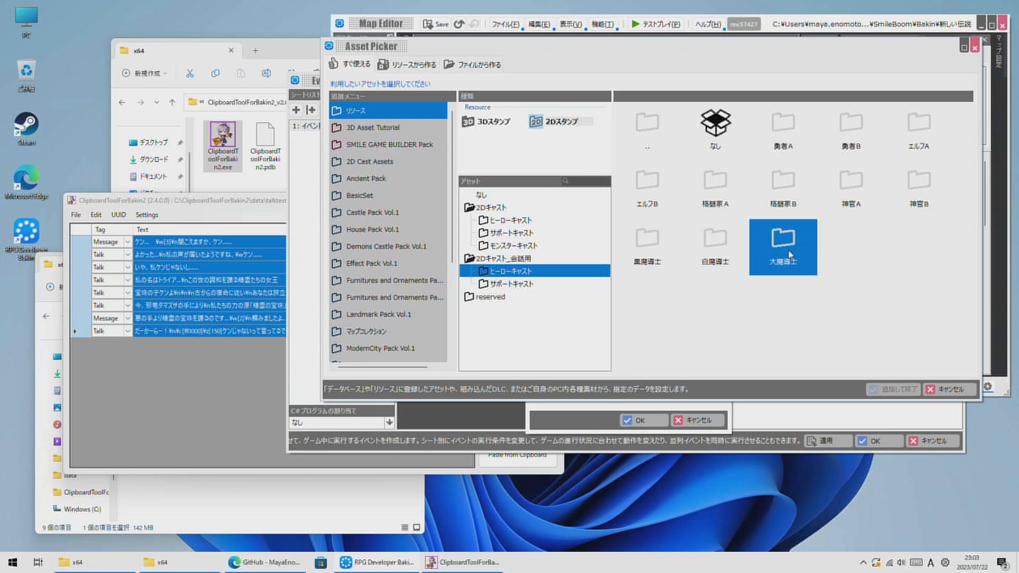
click(842, 144)
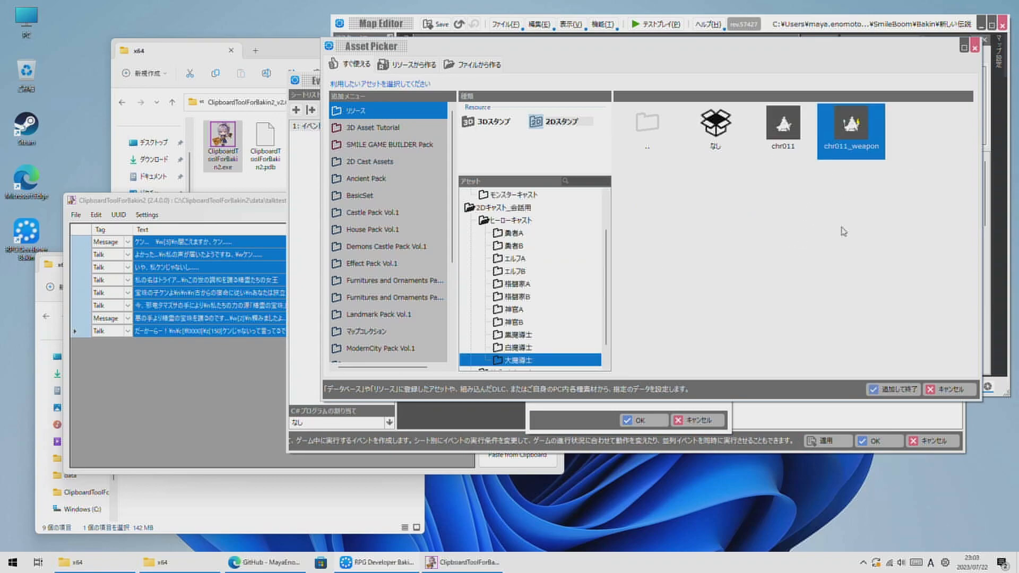
click(884, 391)
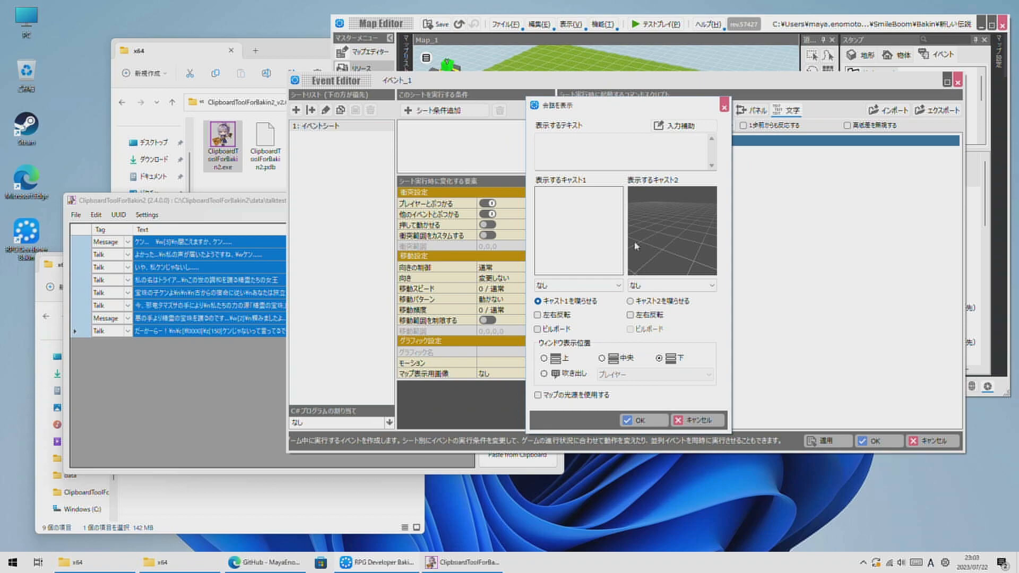
- Confirm the talk panel and copy it from the second event's command script
click(663, 421)
click(631, 141)
right_click(631, 144)
click(660, 162)
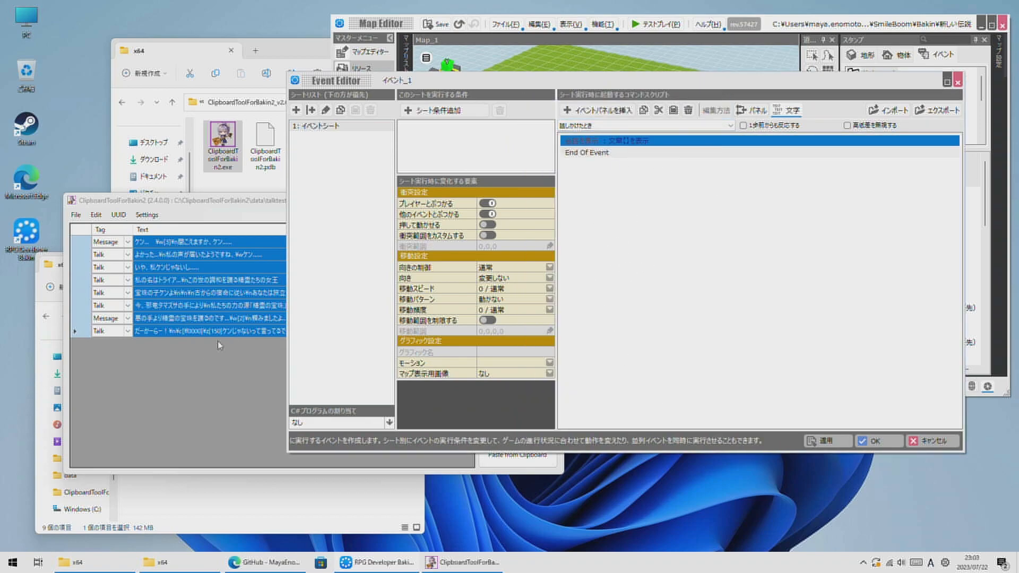
- Open the UUID replacer in the v2.4.0 tool, choose [2]:Mia as the UUID to be replaced, and activate the replacement UUID field
click(267, 375)
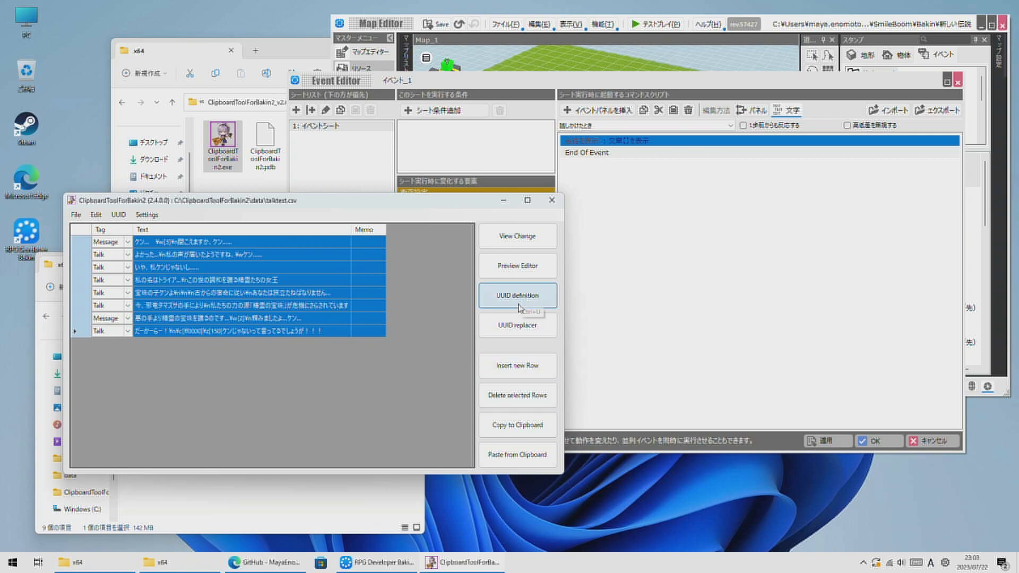
click(515, 332)
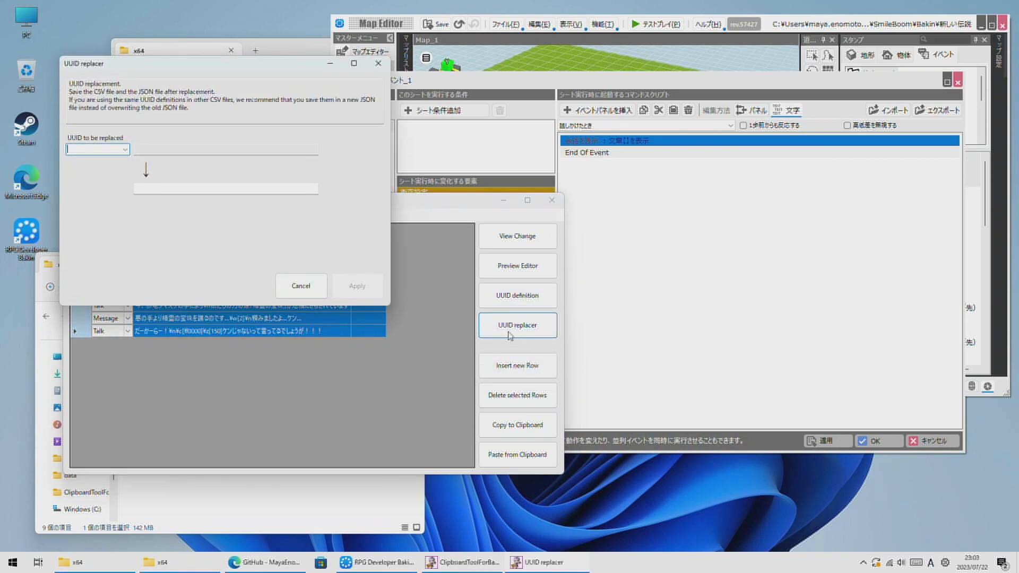
click(126, 149)
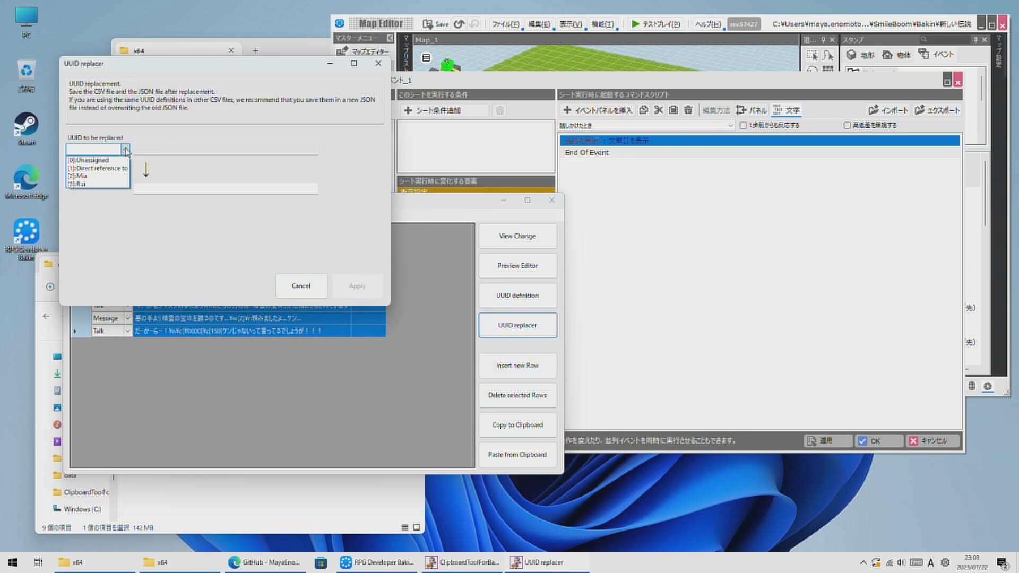
click(104, 175)
click(195, 192)
right_click(211, 189)
- Reopen the second event's talk panel and change cast 1 to chr011 from the 大魔導士 folder
double_click(633, 143)
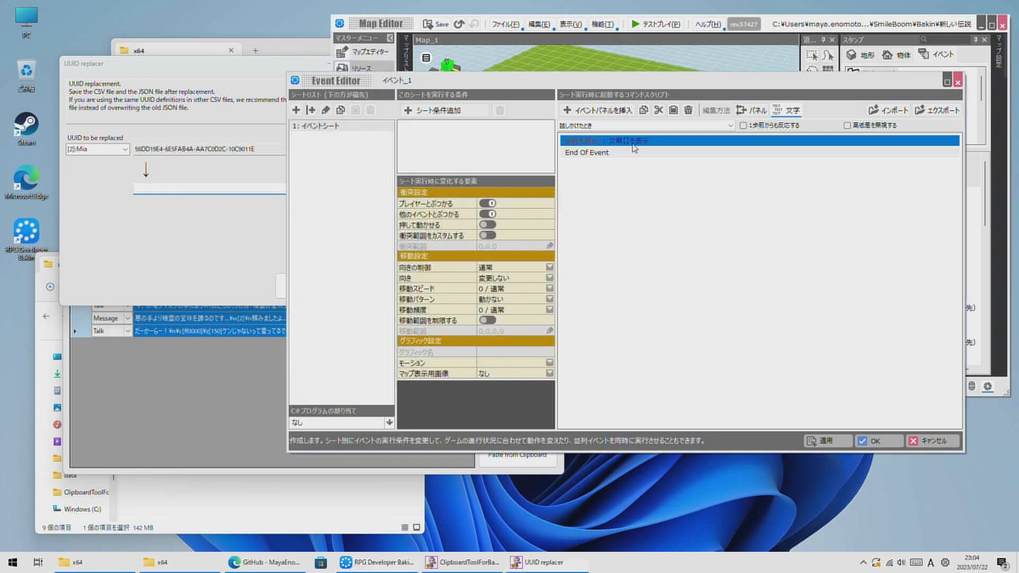
click(582, 231)
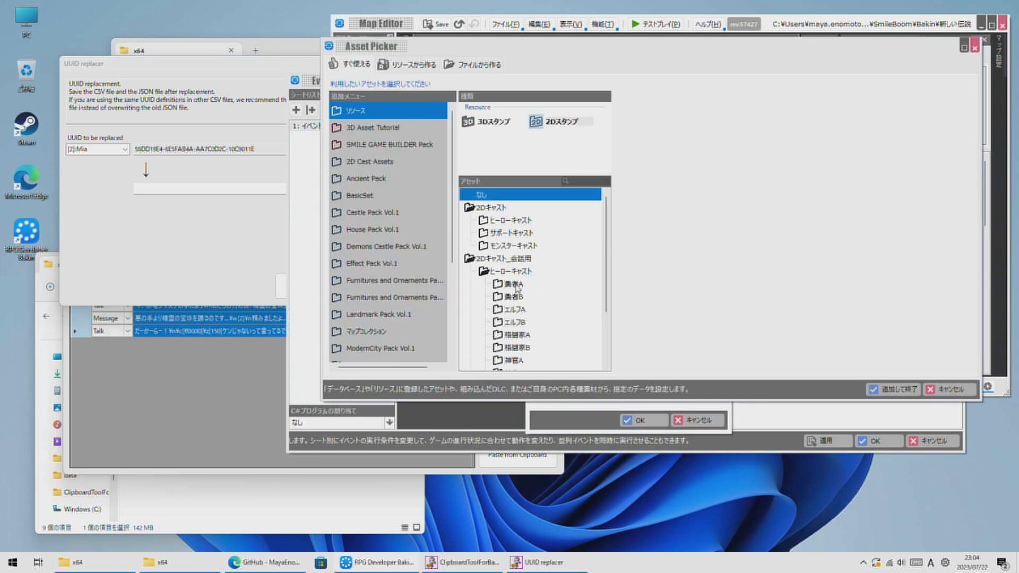
click(517, 287)
scroll(530, 288, down, 2)
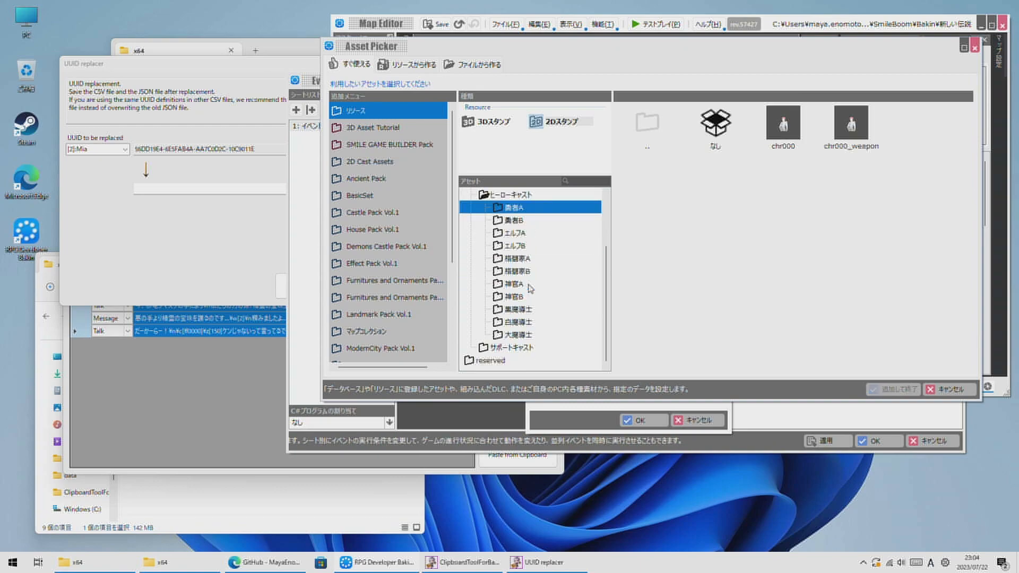
click(517, 335)
click(800, 135)
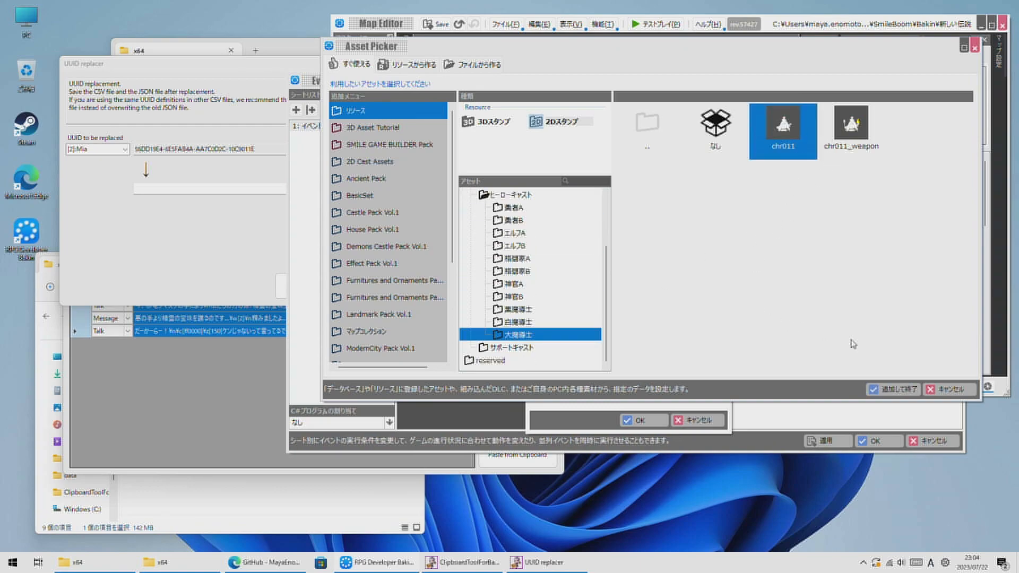
click(893, 389)
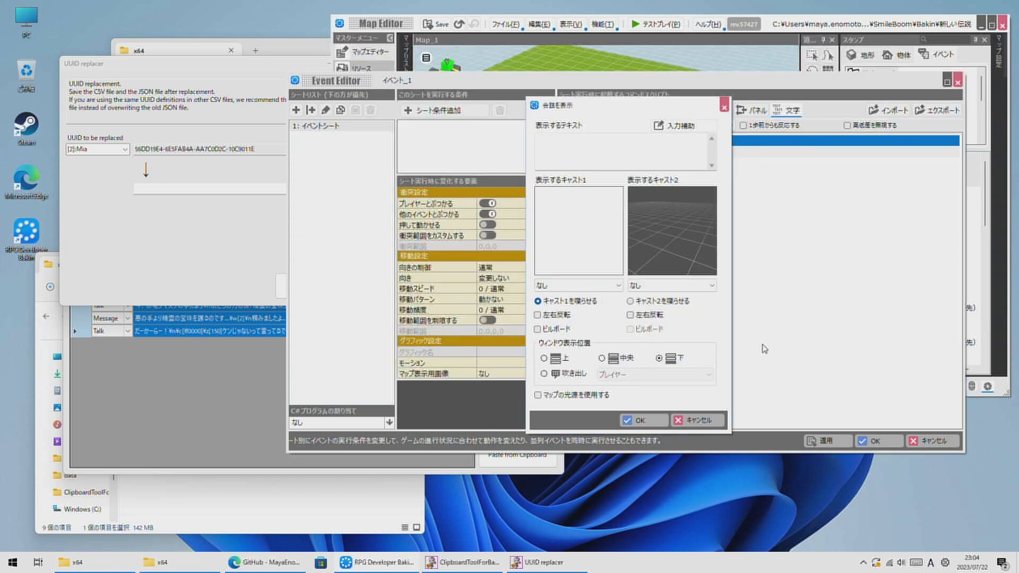
- Set cast 1's expression to normal, confirm the talk panel and copy it from the command script
click(618, 285)
click(607, 306)
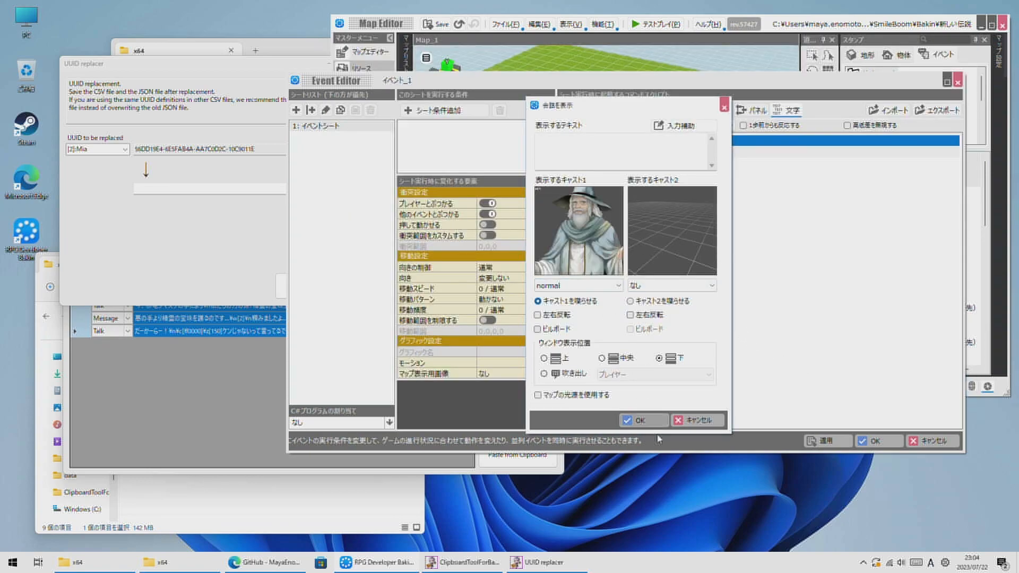
click(640, 420)
right_click(661, 150)
click(674, 169)
click(191, 189)
right_click(191, 190)
click(212, 200)
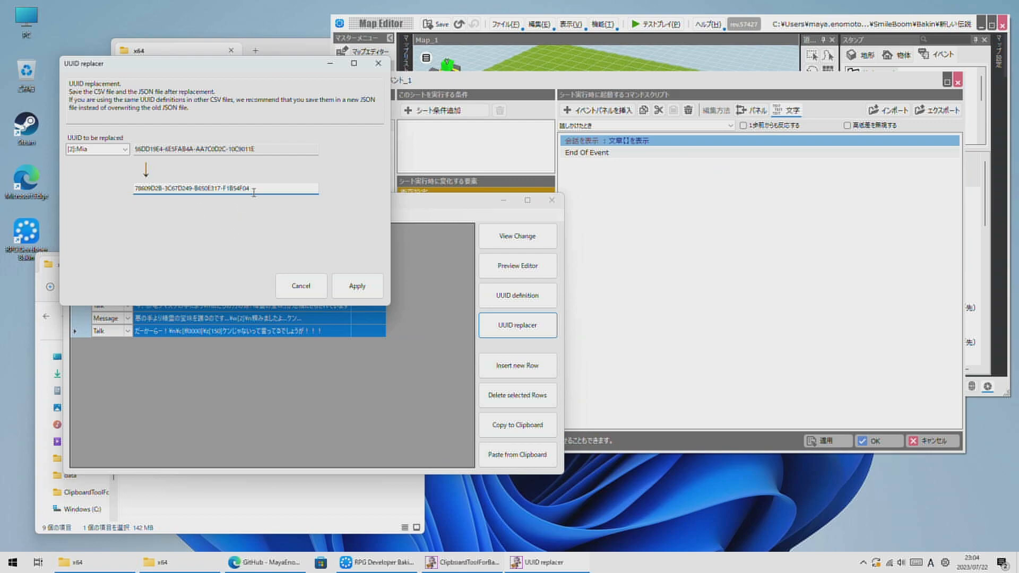
click(371, 291)
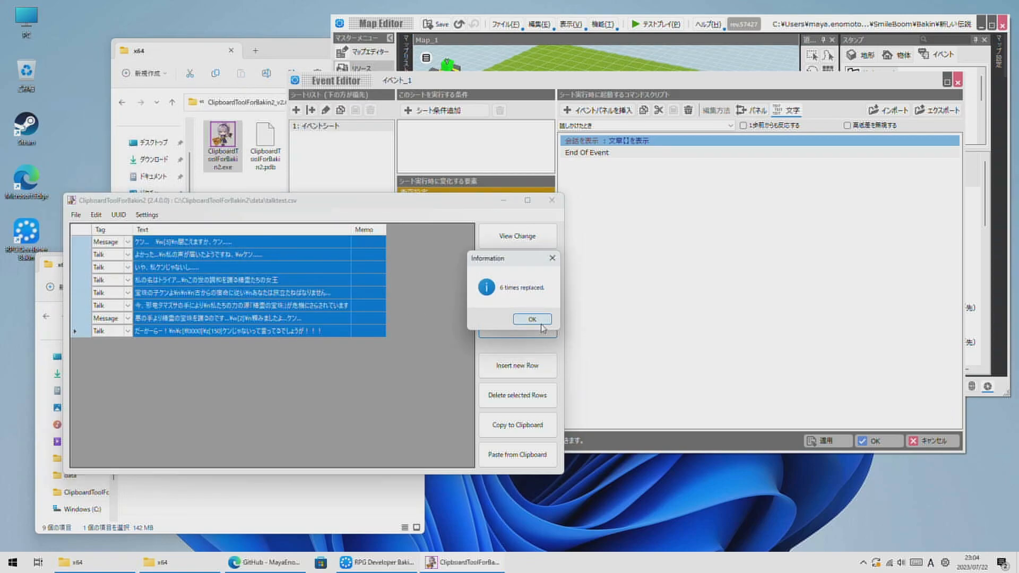
click(535, 319)
- Show the Cast1 column in the dialogue table and copy all its rows for use in Bakin
click(505, 235)
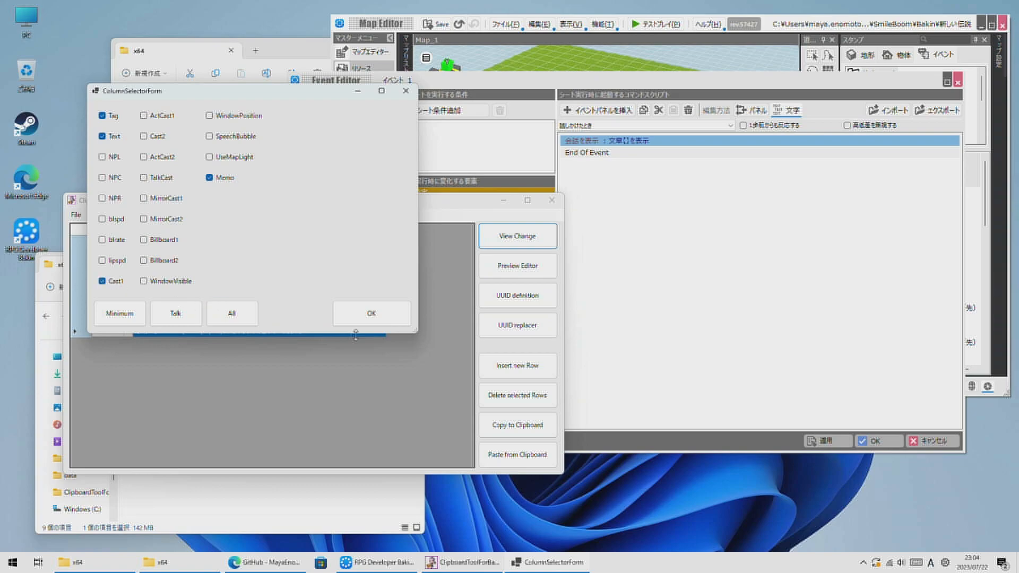
click(371, 315)
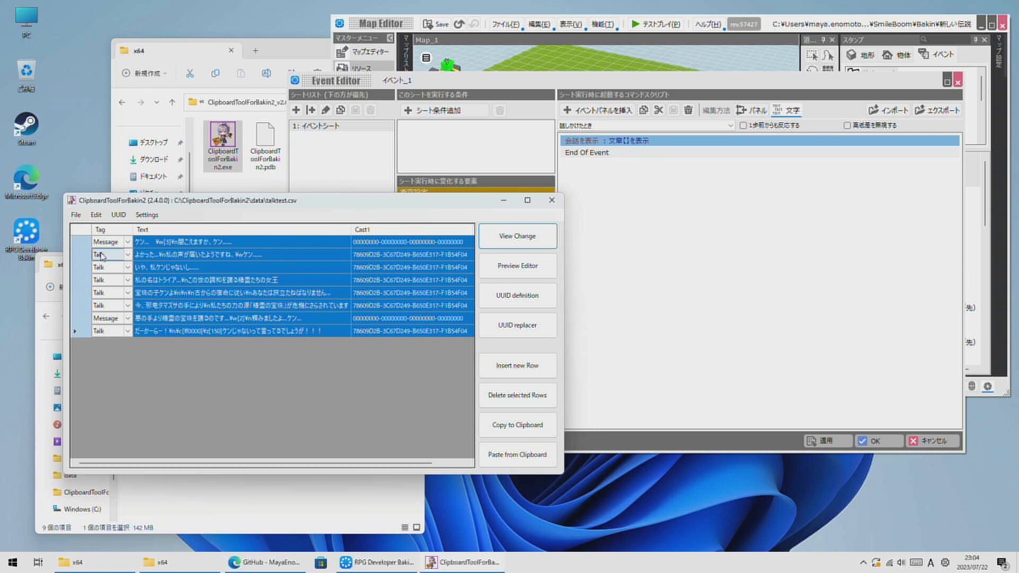
drag(84, 243, 93, 345)
click(517, 424)
- Paste the copied dialogue into the second event's command script, remove the empty talk panel and confirm the event
click(734, 242)
click(670, 141)
right_click(668, 140)
click(689, 179)
click(627, 139)
right_click(627, 138)
click(657, 164)
click(890, 441)
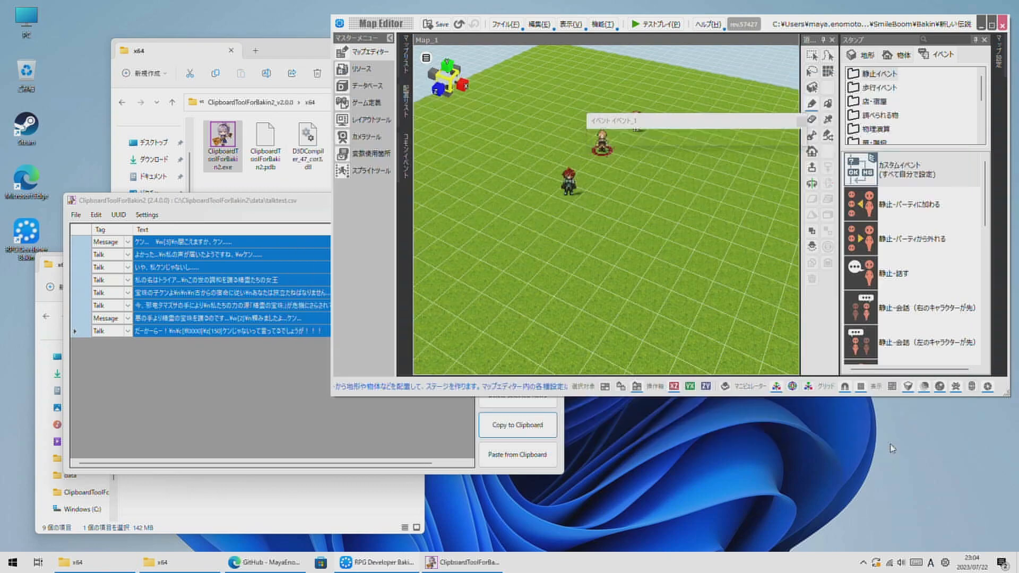
- Start a test play of the map and advance through the first event's dialogue to its end
click(655, 24)
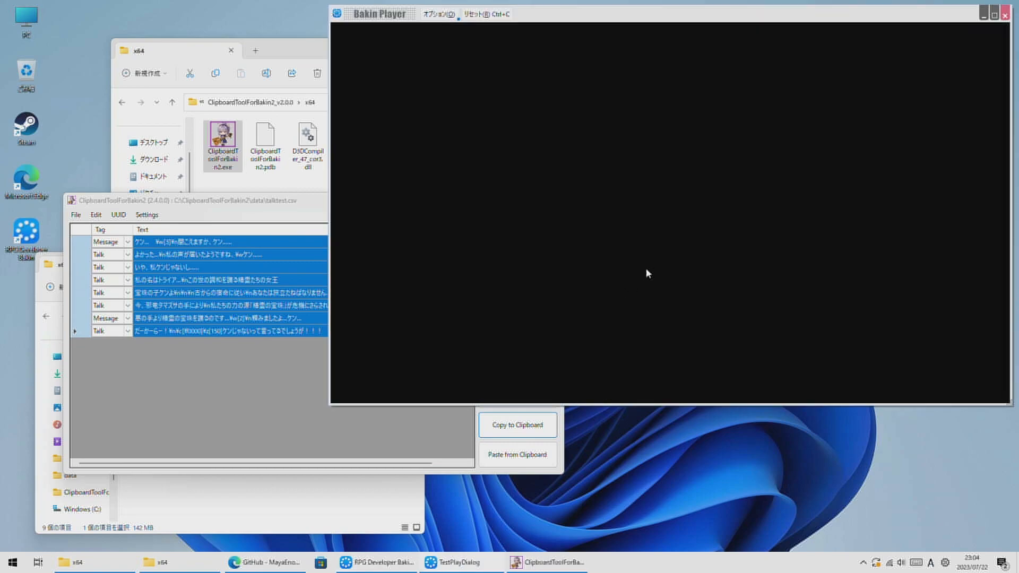
key(Return)
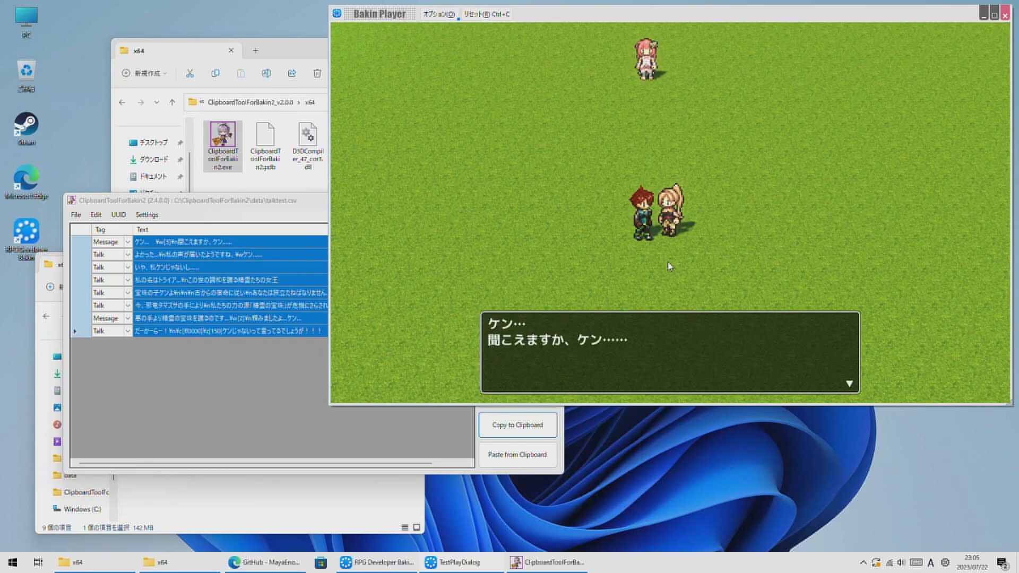
click(668, 266)
click(667, 266)
click(667, 266)
click(668, 266)
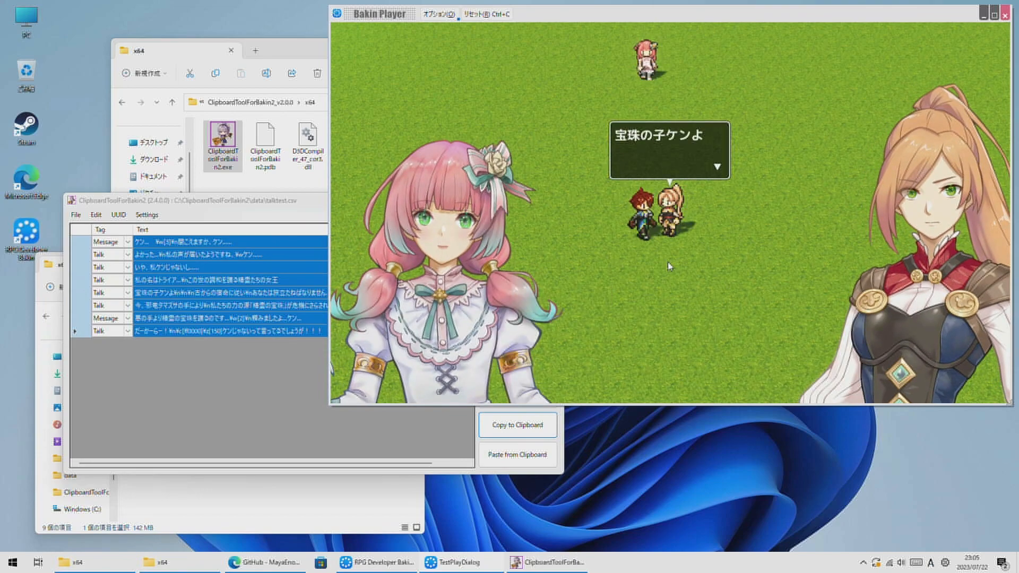
click(667, 266)
click(668, 266)
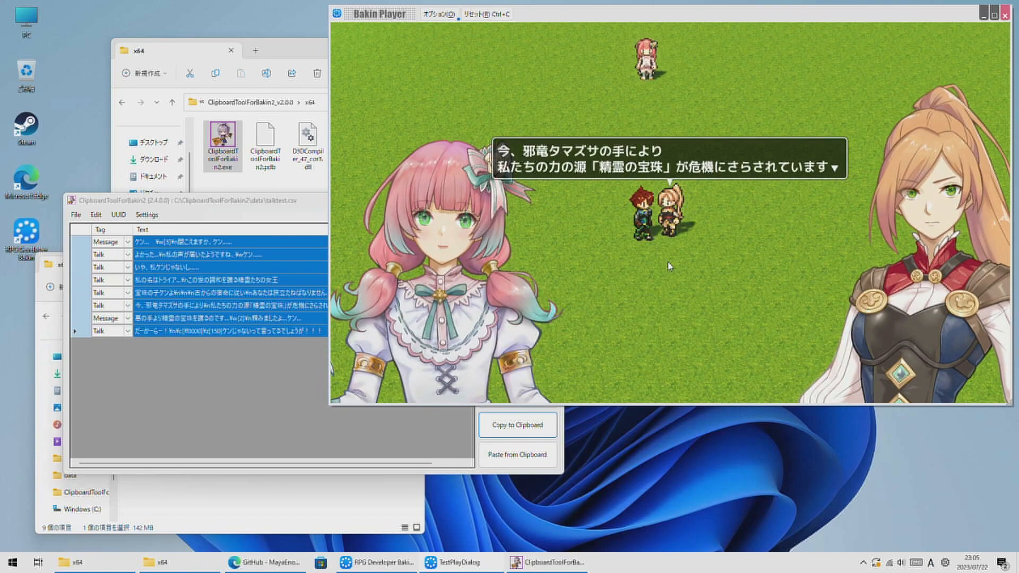
click(667, 266)
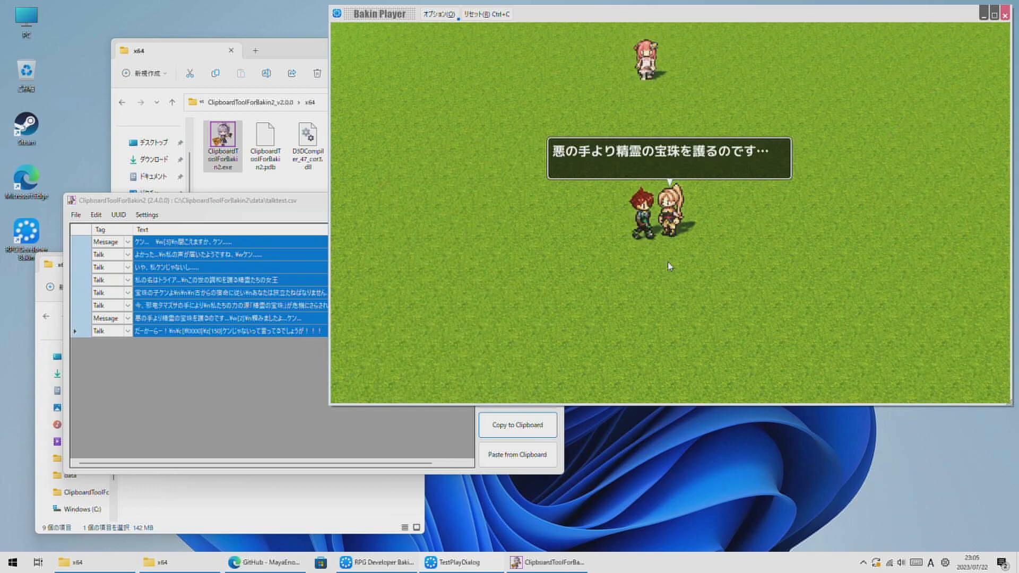
click(667, 267)
click(667, 266)
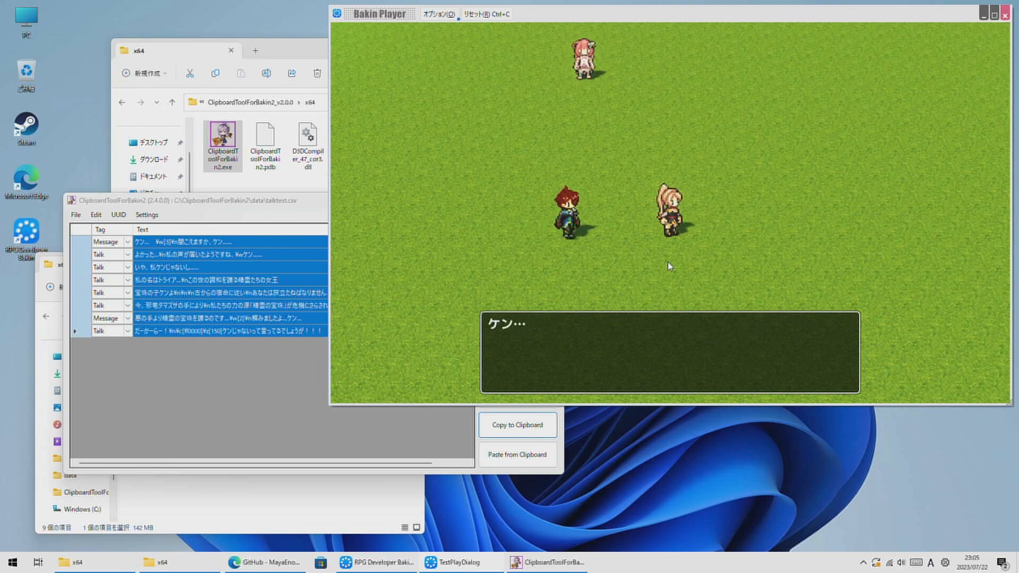
- Play through the second event's dialogue to check its replaced cast 1 portrait, and close the test play
click(667, 266)
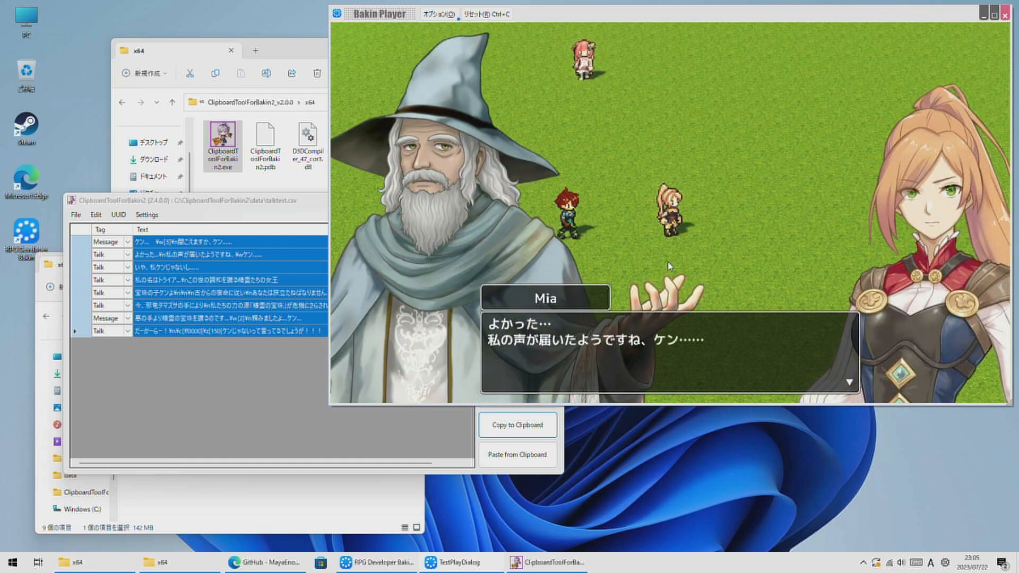
click(667, 267)
click(667, 266)
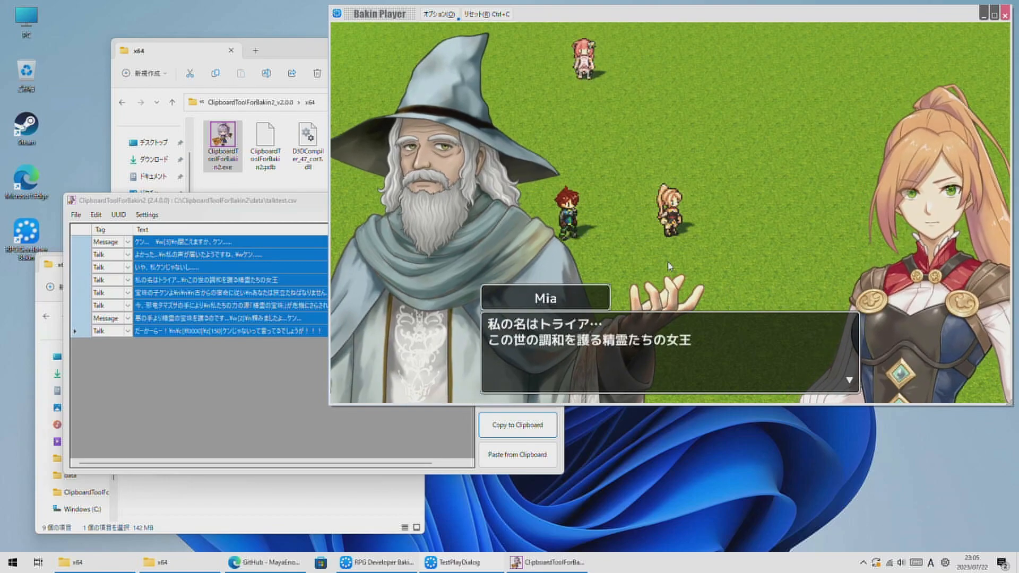
click(667, 266)
click(667, 266)
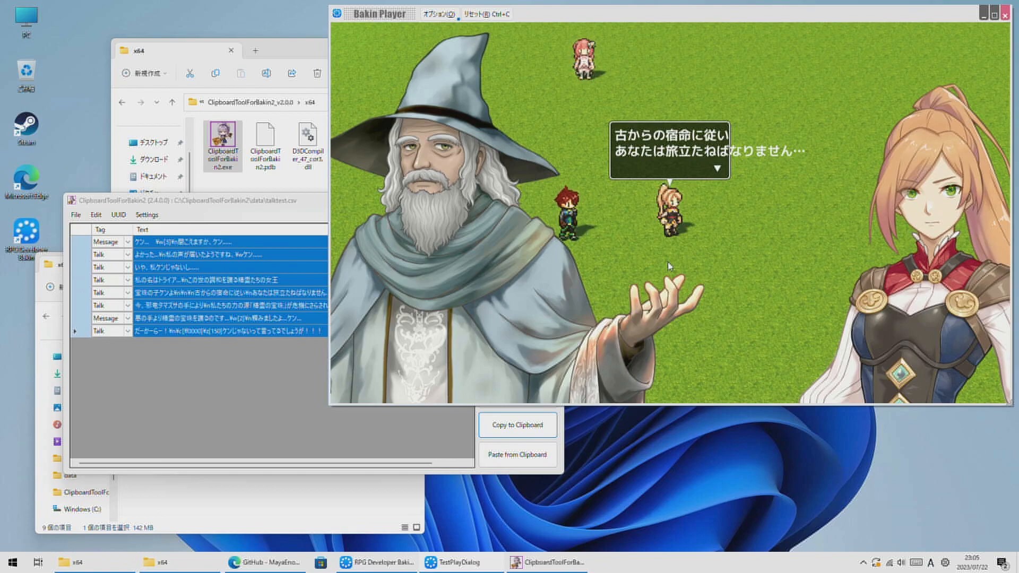
click(667, 266)
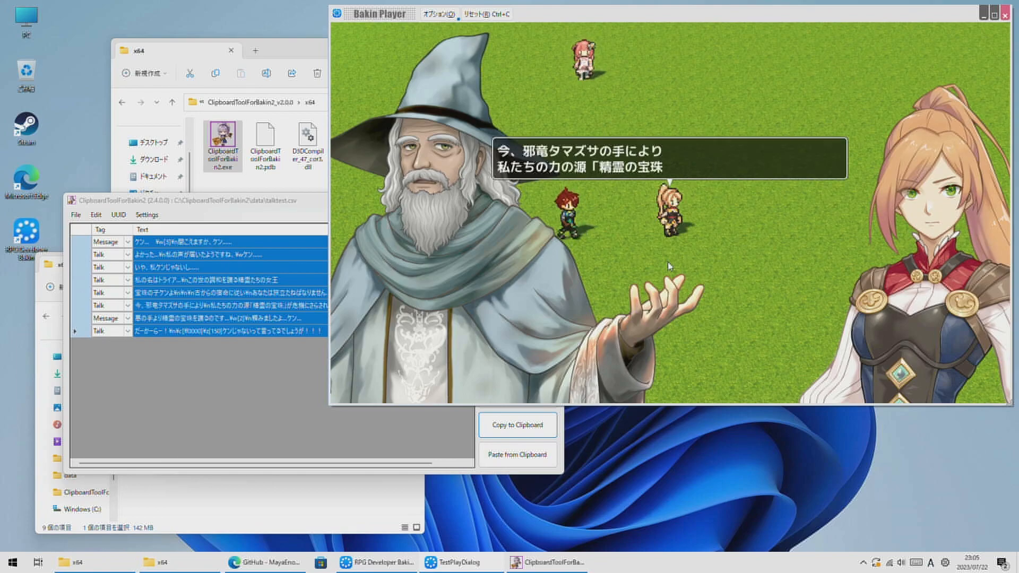
click(668, 266)
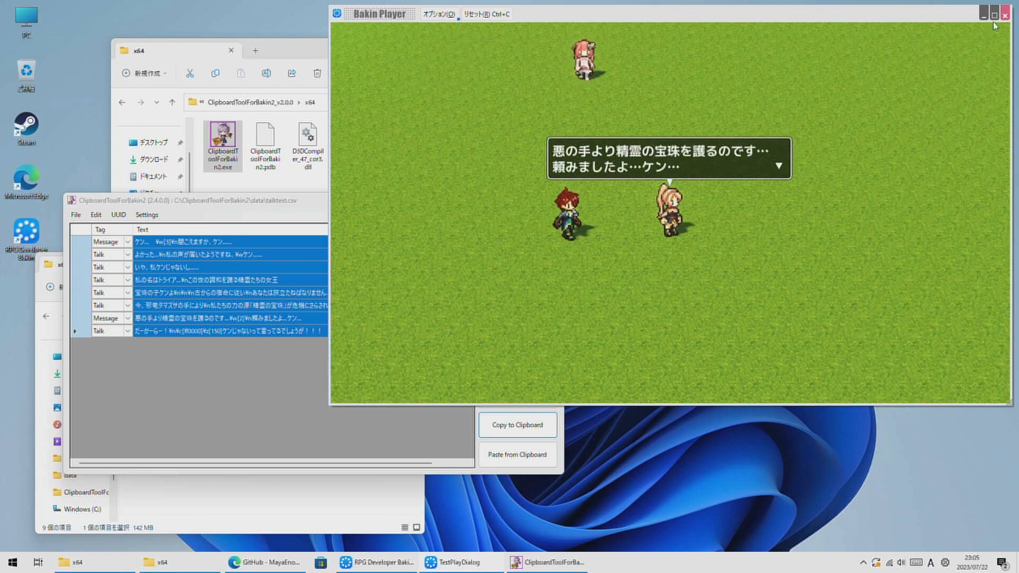
key(Return)
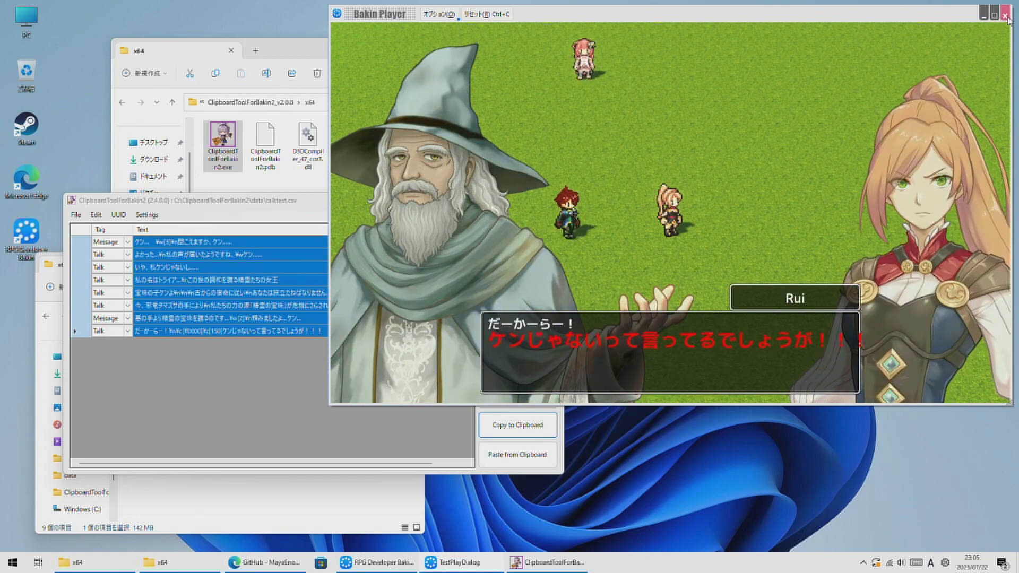
key(Return)
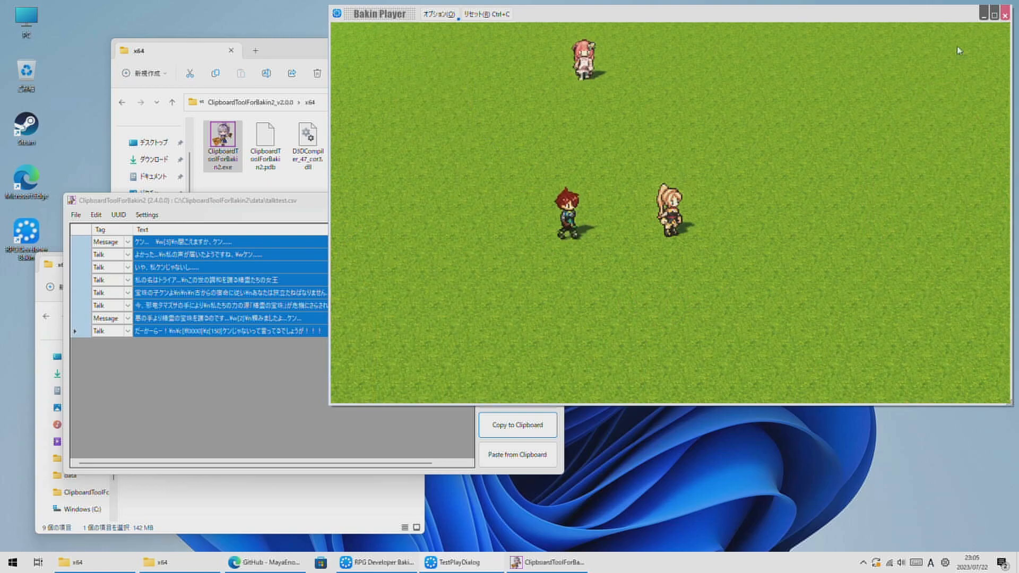
click(1005, 15)
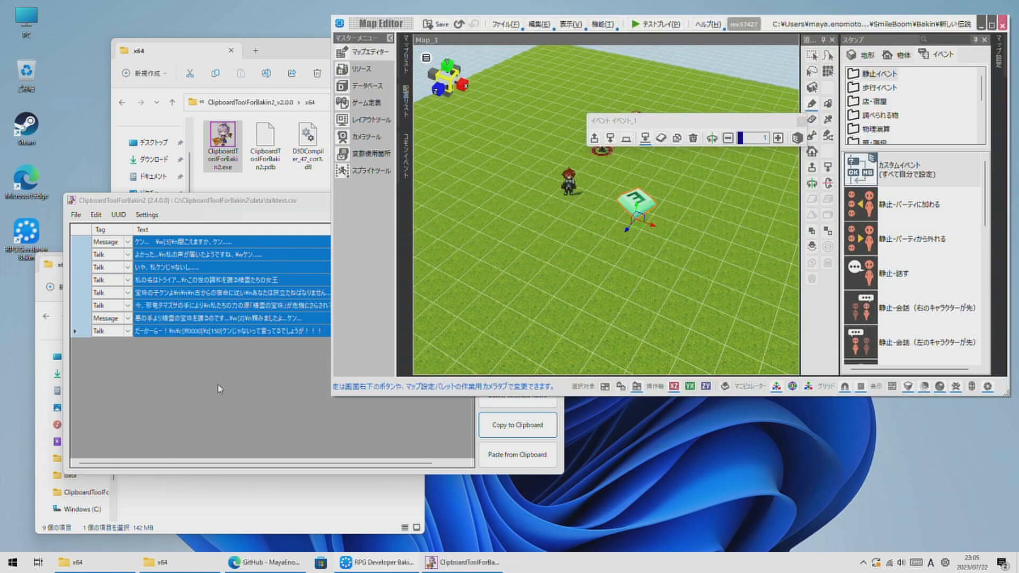
- Inspect Mia's Resource2 entry in the v2.4.0 tool's UUID definitions and close them
click(228, 377)
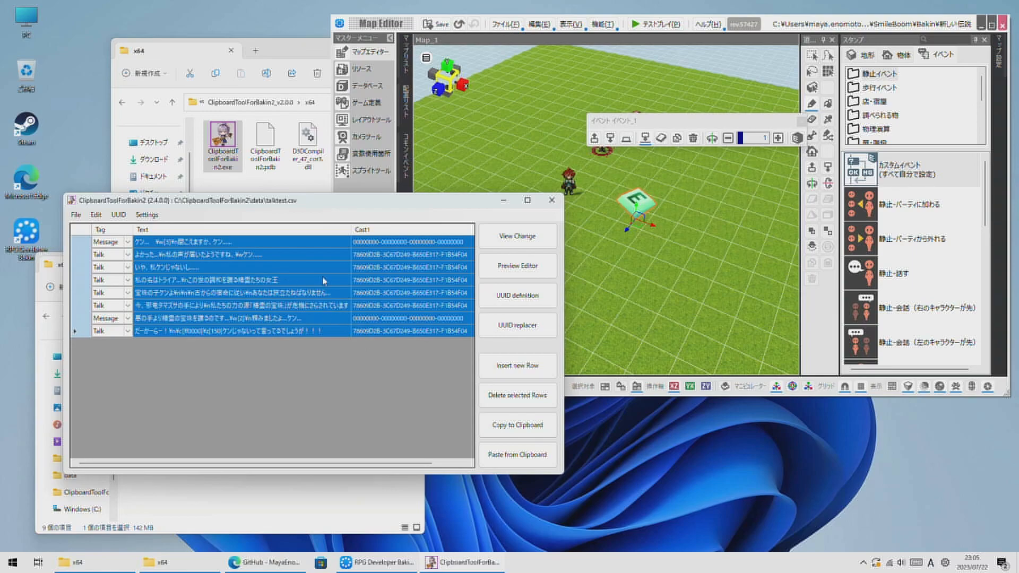
click(519, 295)
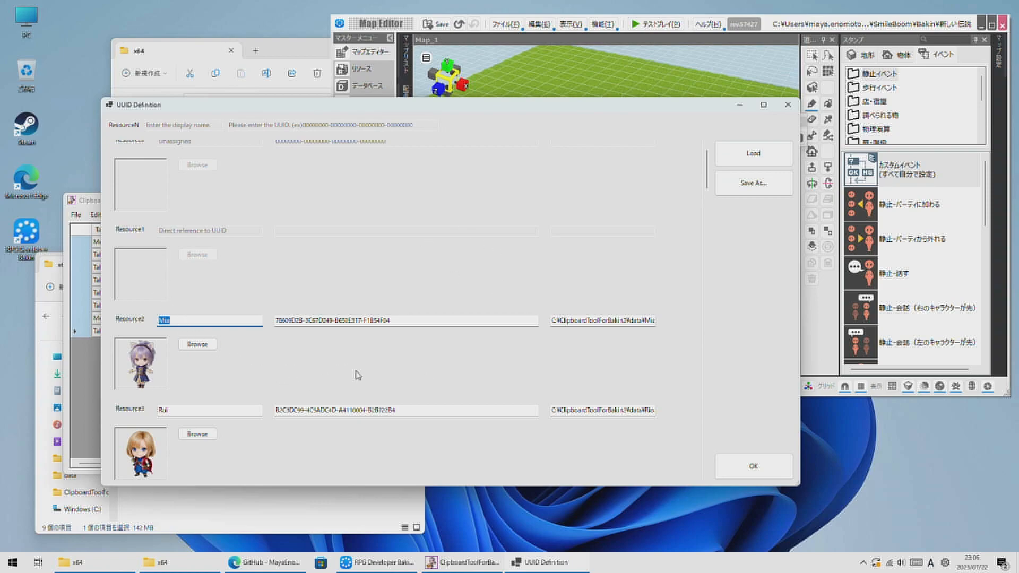
scroll(391, 267, up, 1)
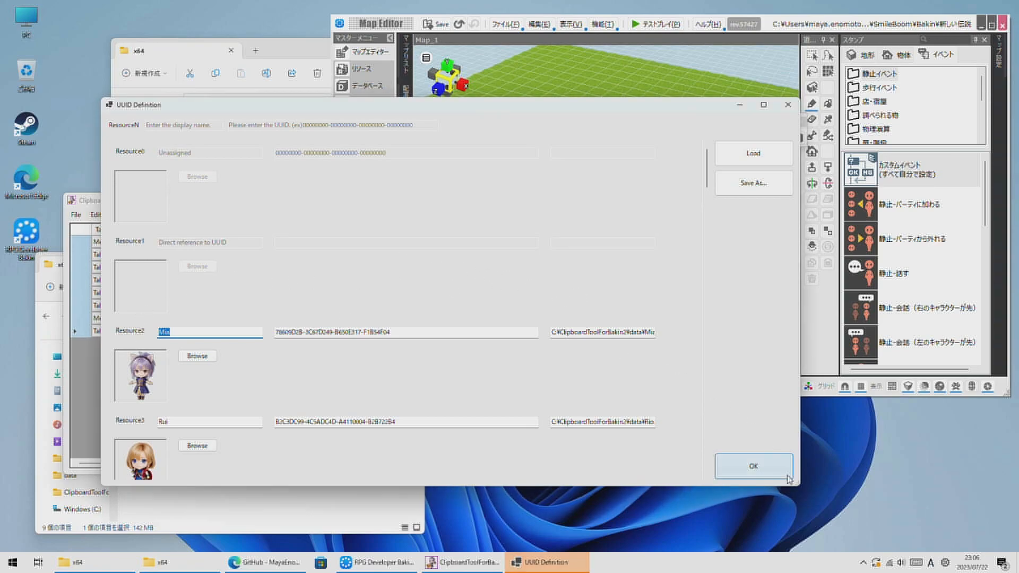
click(753, 465)
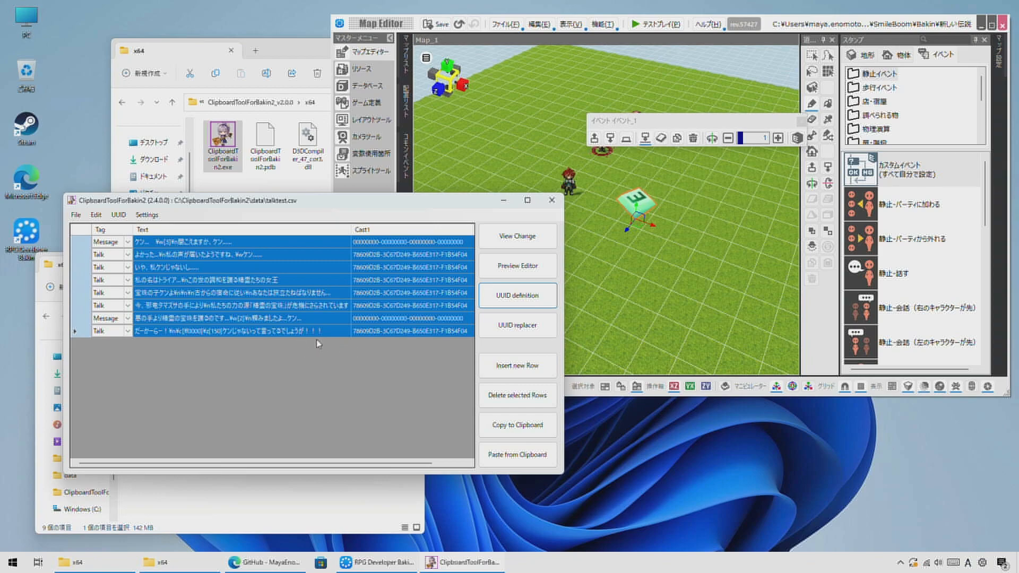
click(141, 217)
click(76, 216)
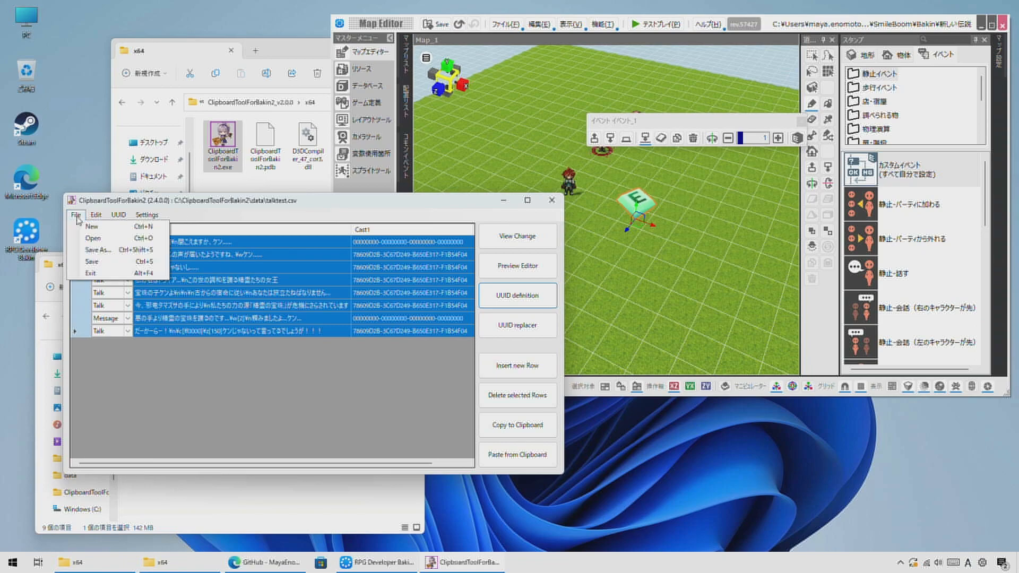
click(228, 392)
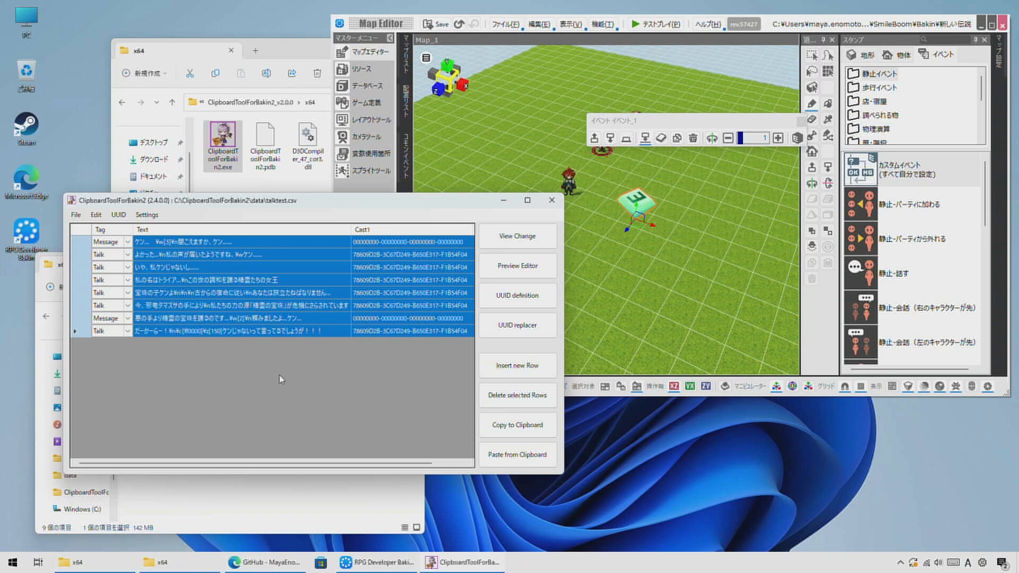
- Close the clipboard tool and Bakin without saving the project, and bring the v2.0.0 x64 folder forward
click(552, 201)
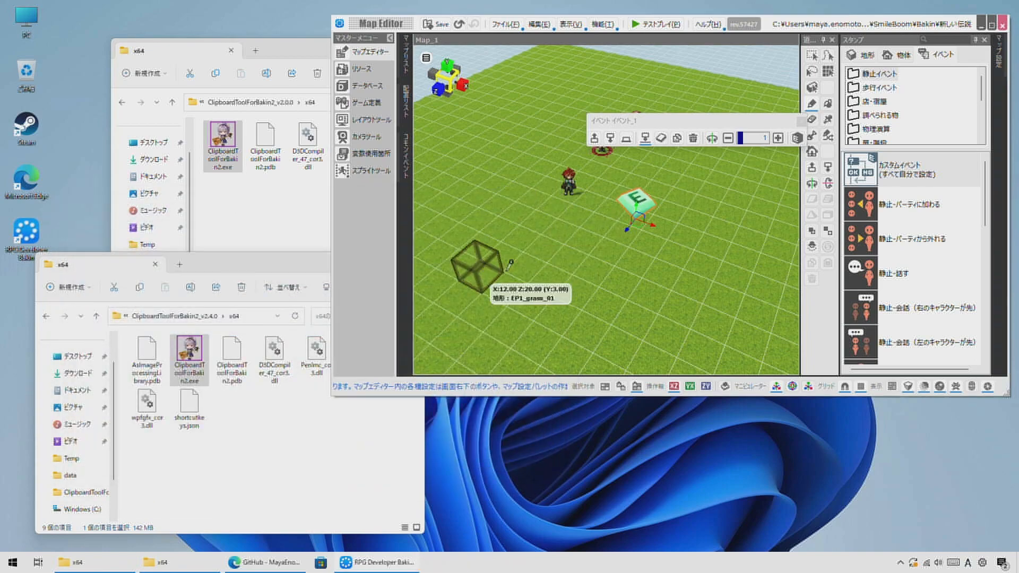
click(1002, 27)
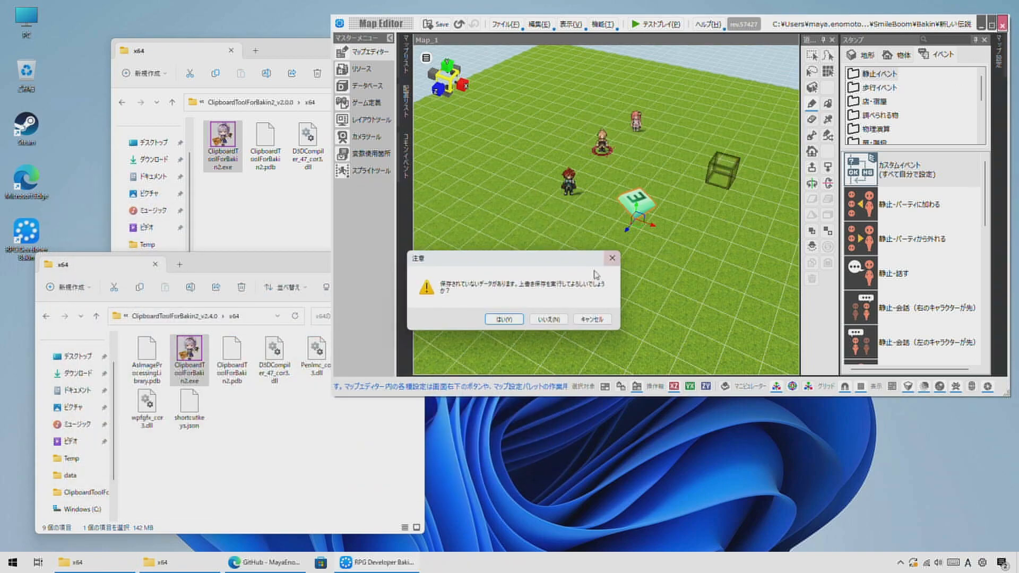
click(559, 323)
click(455, 223)
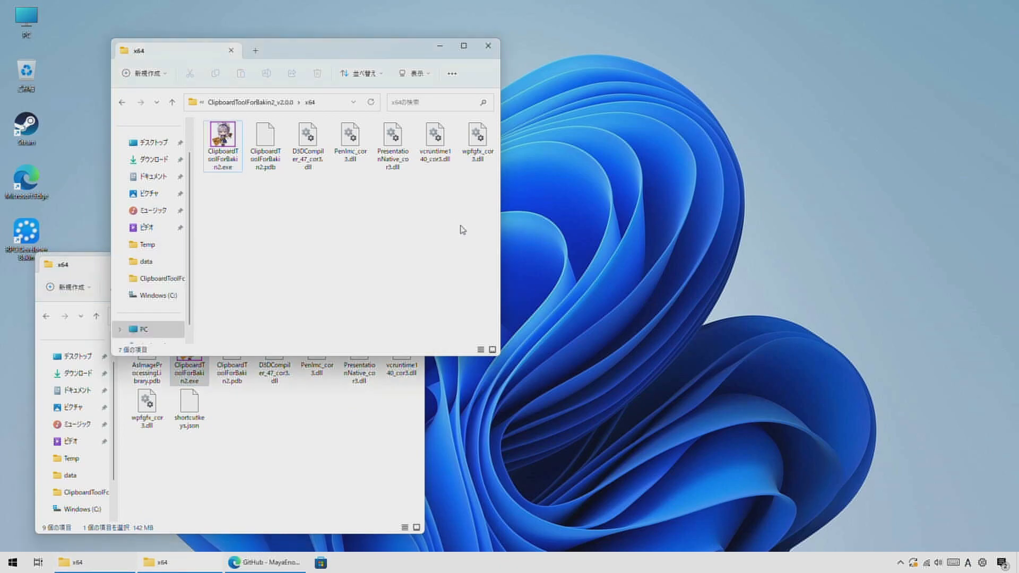